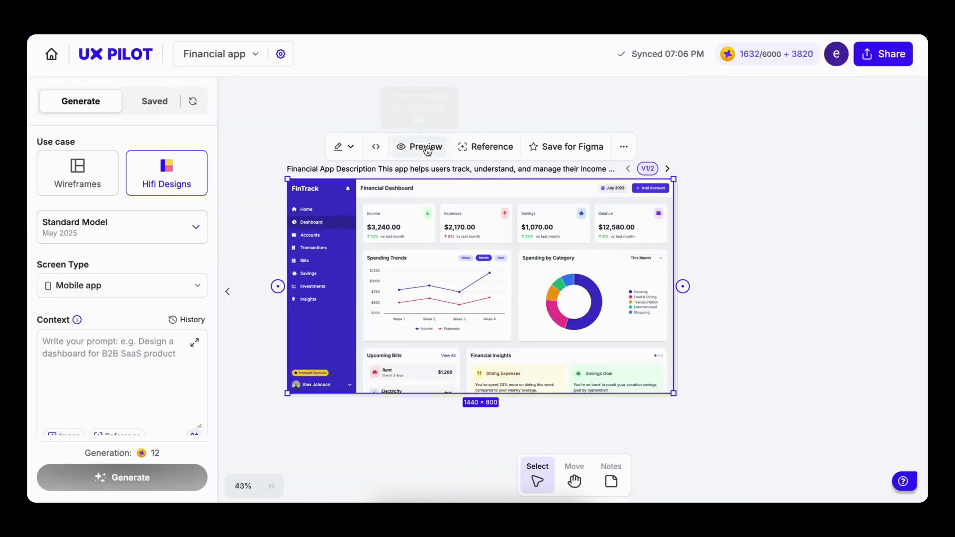
# - Run a Global Edit on the dashboard with the pasted iOS layout instructions
pyautogui.click(350, 147)
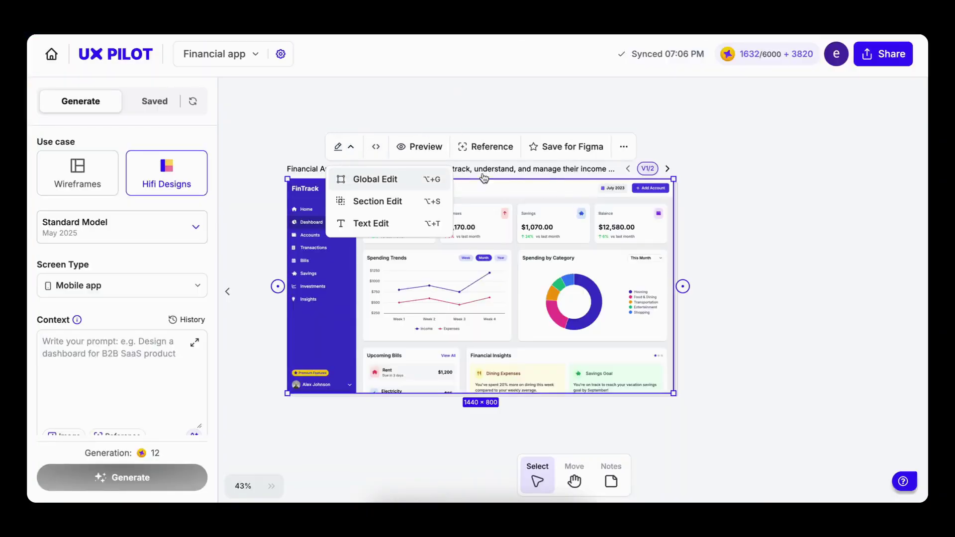
pyautogui.click(368, 179)
pyautogui.click(787, 175)
pyautogui.press('super+v')
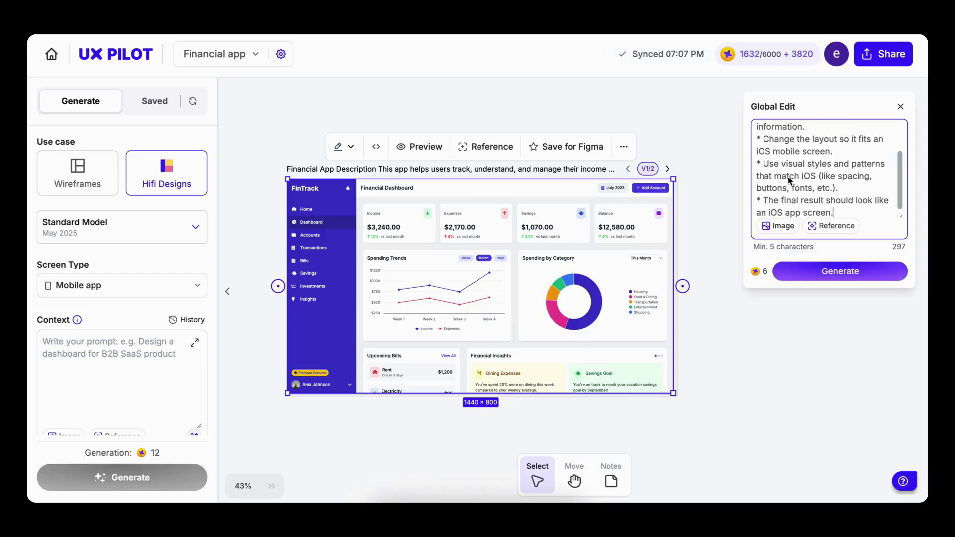
pyautogui.click(841, 271)
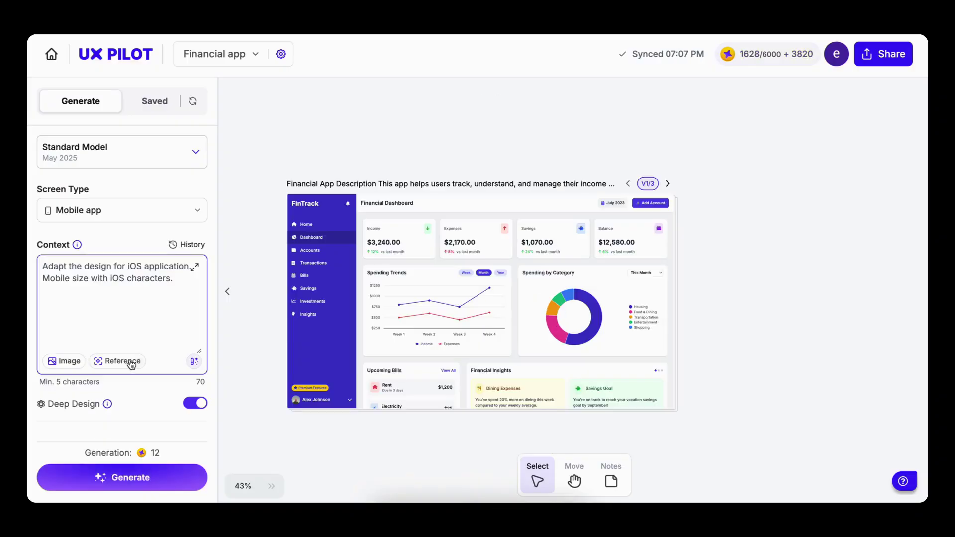
# - Use the desktop dashboard as reference, paste ChatGPT's markdown iOS description as context, and generate
pyautogui.click(118, 361)
pyautogui.click(401, 310)
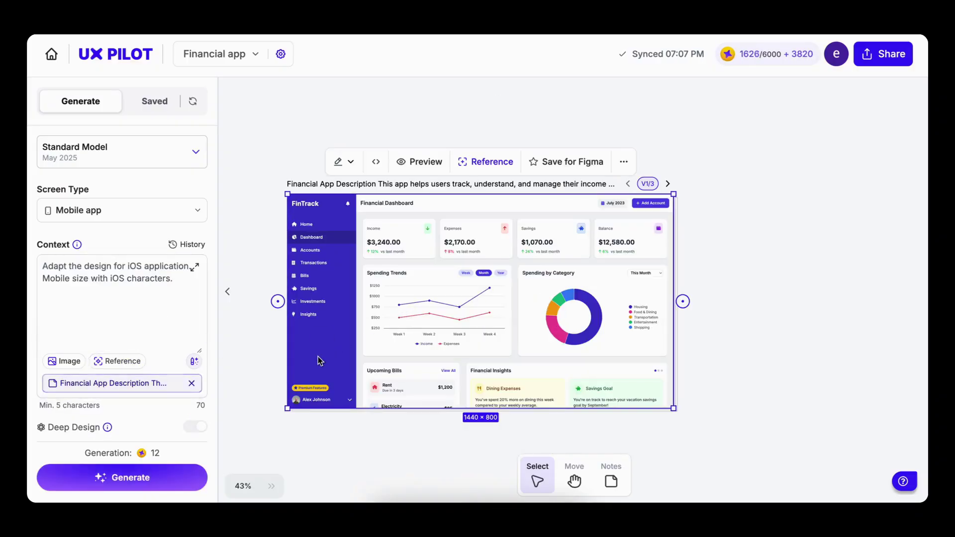
pyautogui.click(178, 476)
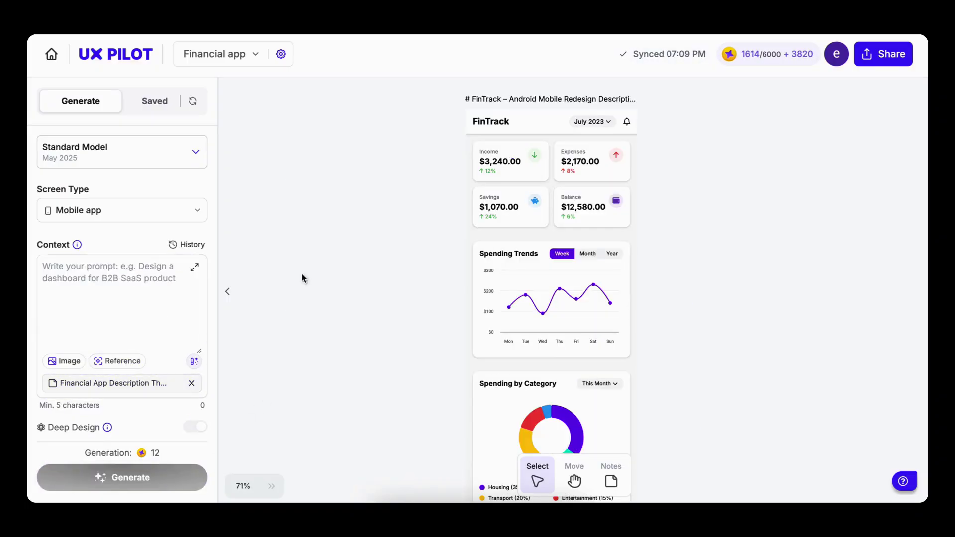
pyautogui.scroll(-15, 555, 335)
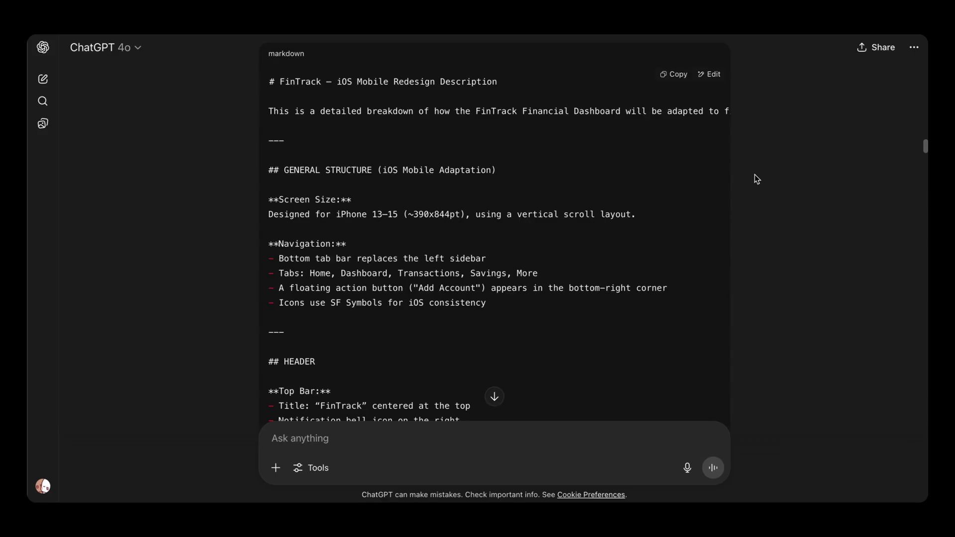
pyautogui.click(668, 76)
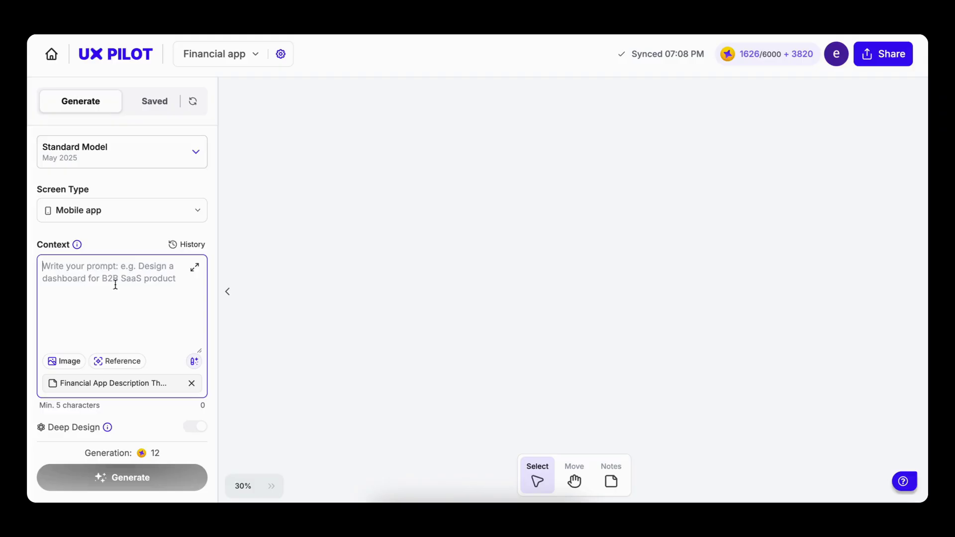
pyautogui.hotkey('ctrl', 'v')
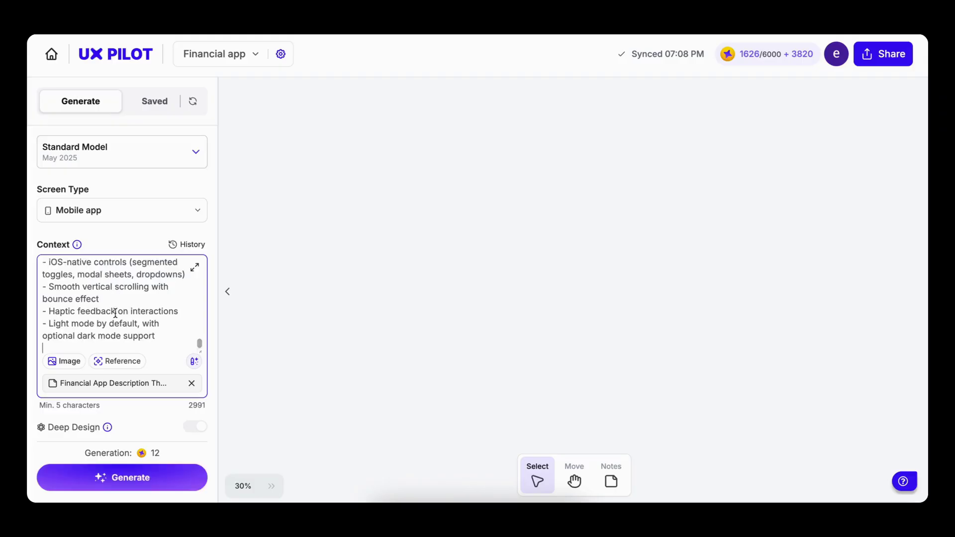
pyautogui.click(149, 480)
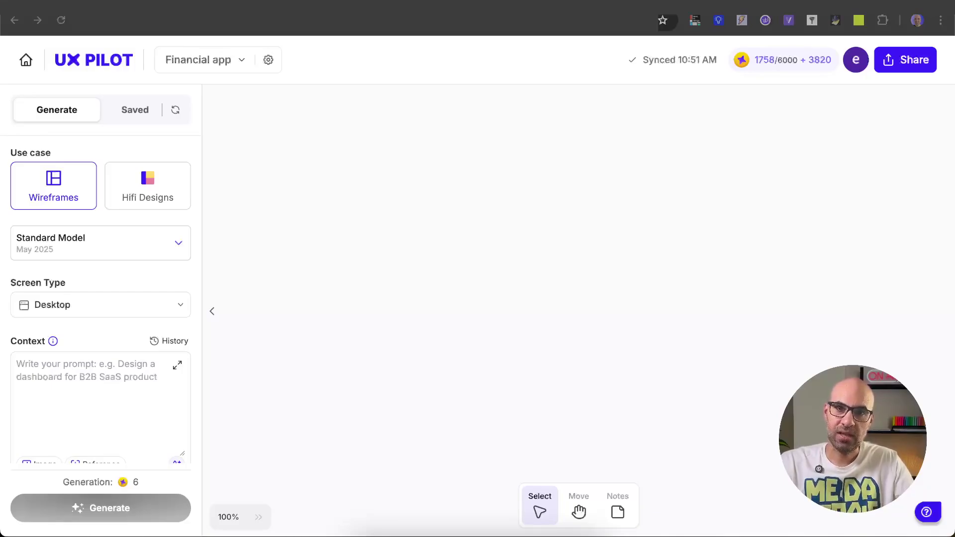
# - Paste the description of bank linking and auto-categorized salary, subscriptions, bills and shopping into Page Context
pyautogui.click(268, 62)
pyautogui.click(392, 254)
pyautogui.press('super+v')
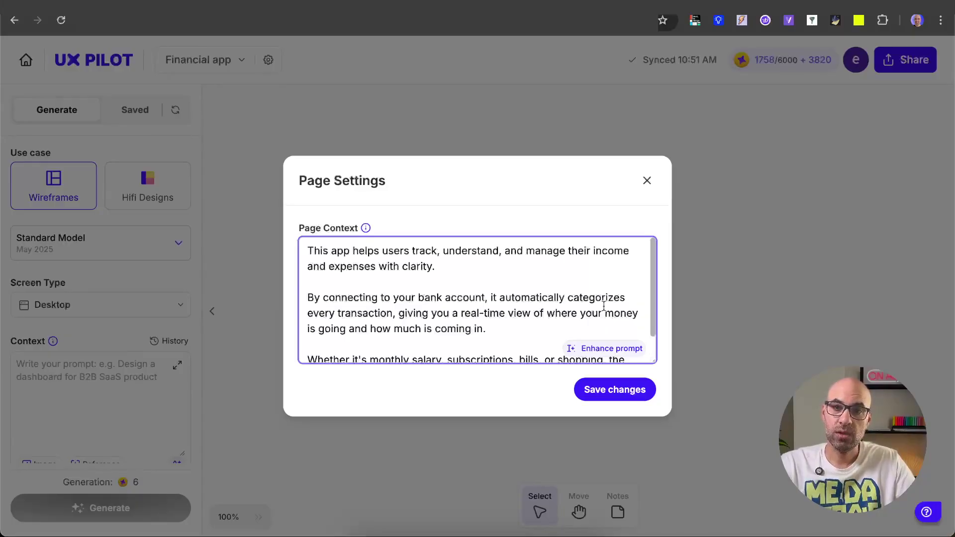
pyautogui.scroll(-1, 605, 308)
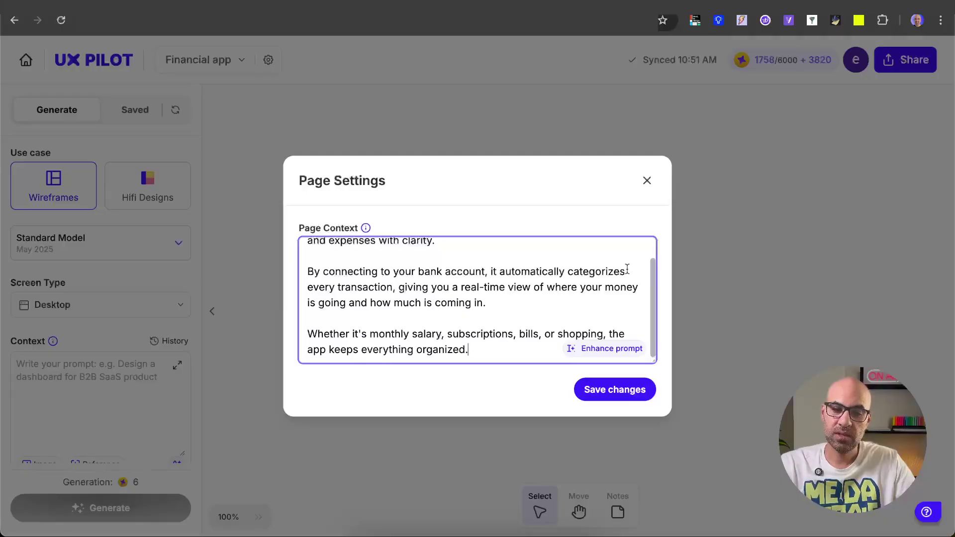
# - Save the page context and set Hifi Designs, Standard Model May 2025 and Desktop screen type
pyautogui.click(608, 402)
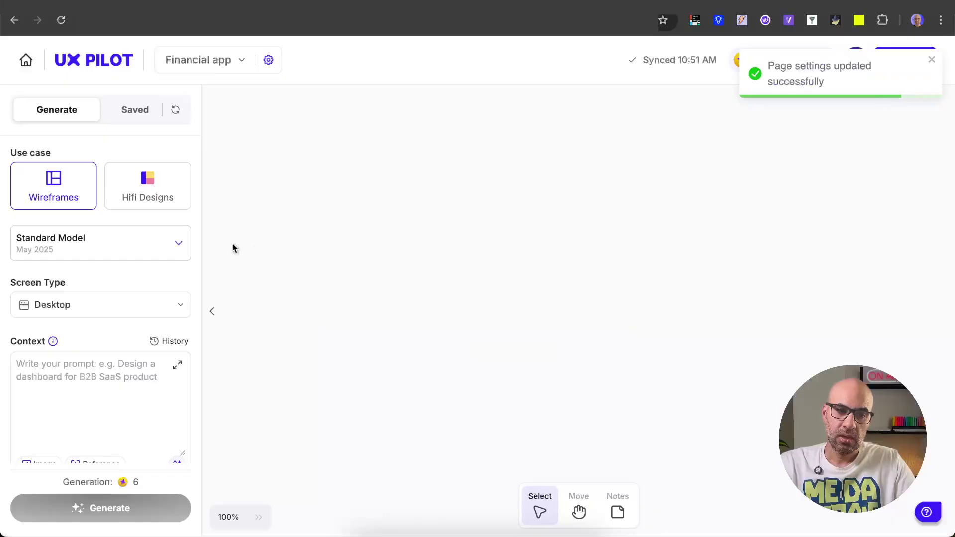
pyautogui.click(169, 200)
pyautogui.click(169, 244)
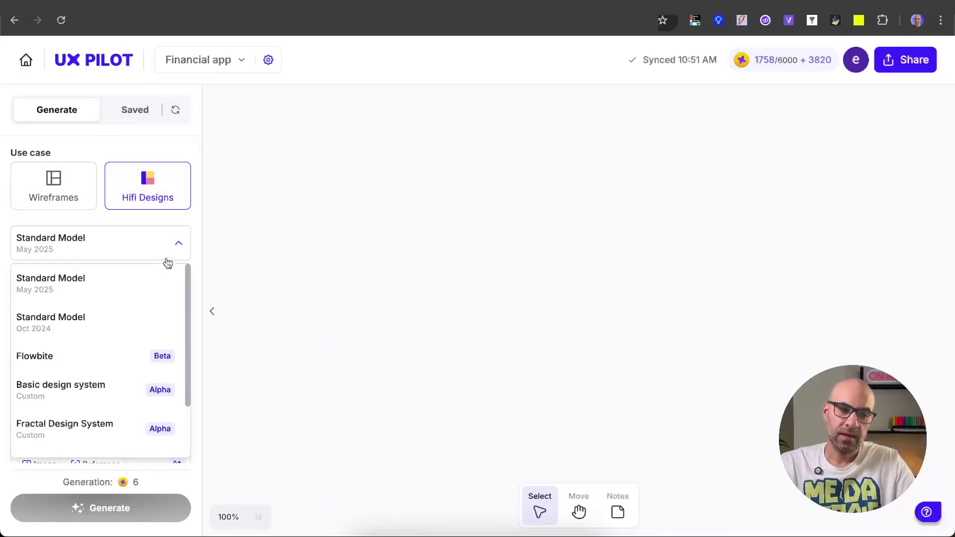
pyautogui.click(148, 292)
pyautogui.click(135, 310)
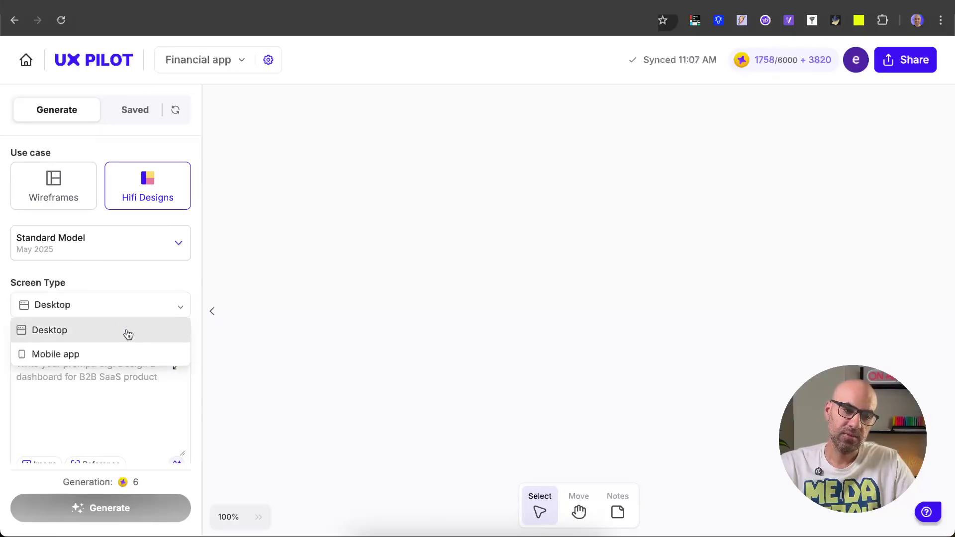
pyautogui.click(128, 331)
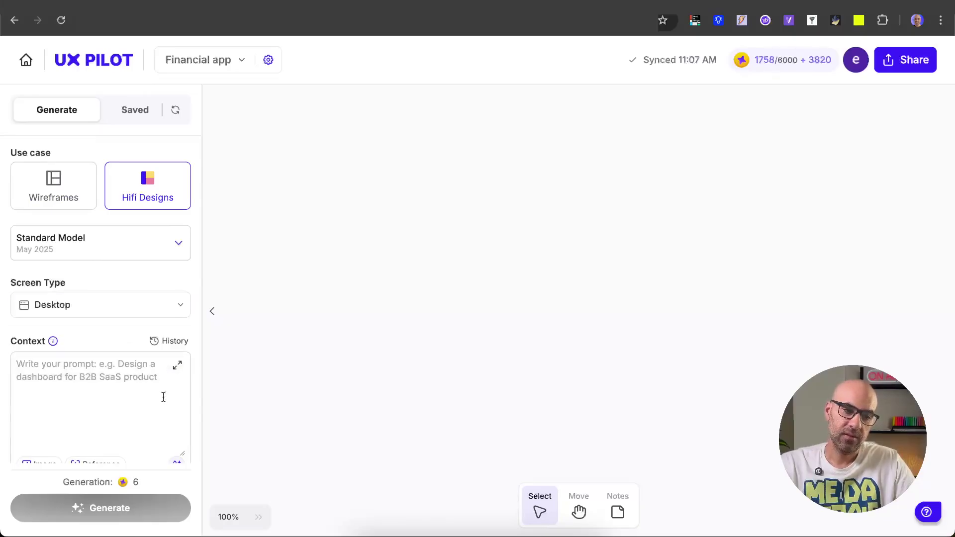
# - Paste the Financial App Description prompt into Context, turn on Deep Design, and update the context
pyautogui.click(179, 367)
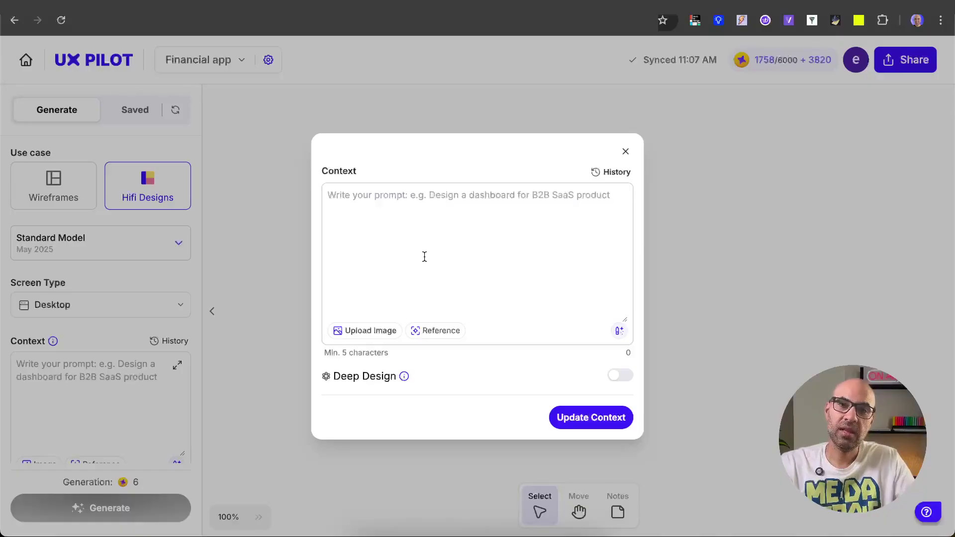
pyautogui.click(424, 257)
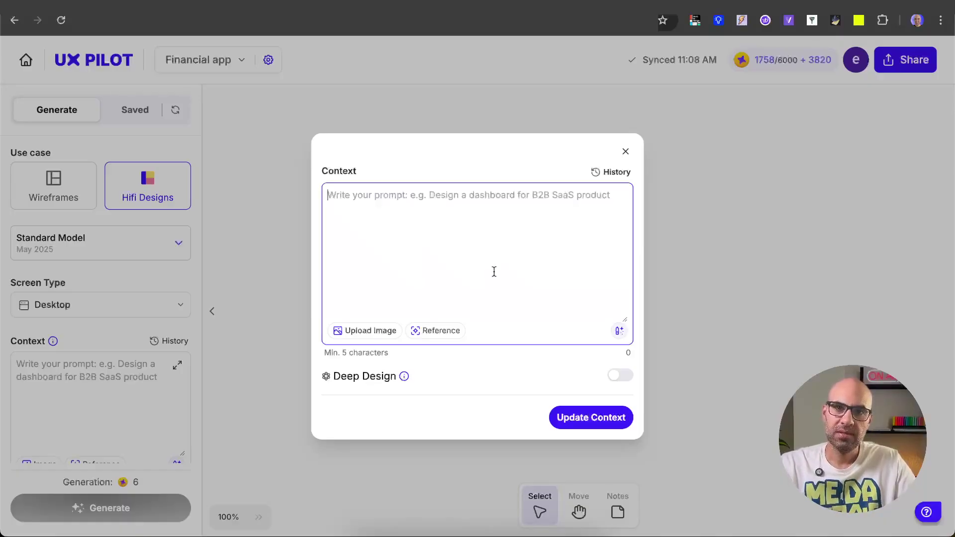
pyautogui.press('super+v')
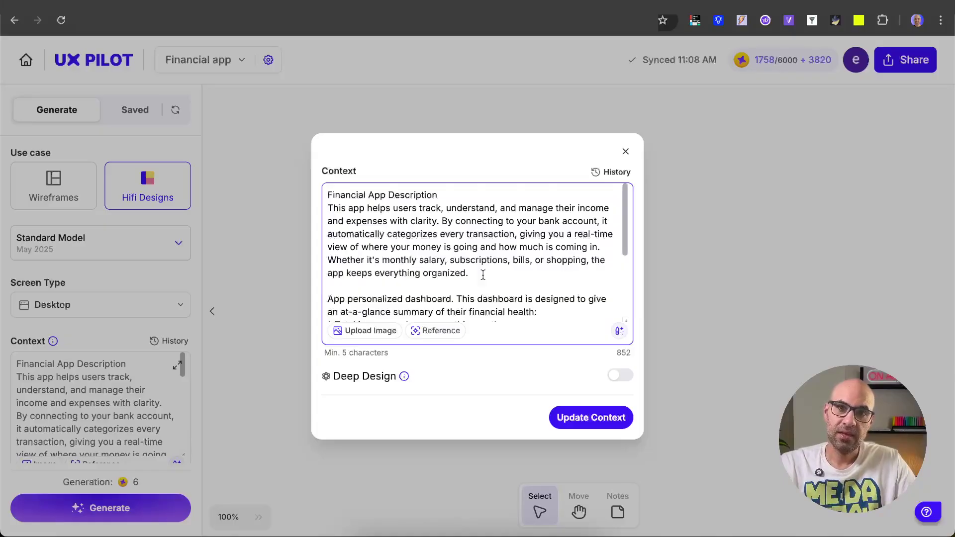
pyautogui.moveTo(482, 275); pyautogui.dragTo(299, 182)
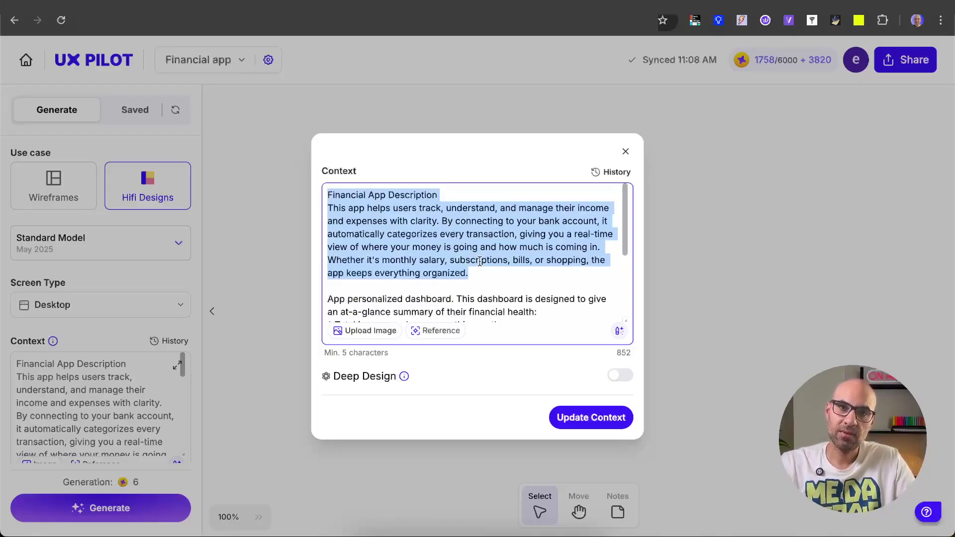
pyautogui.scroll(-3, 480, 262)
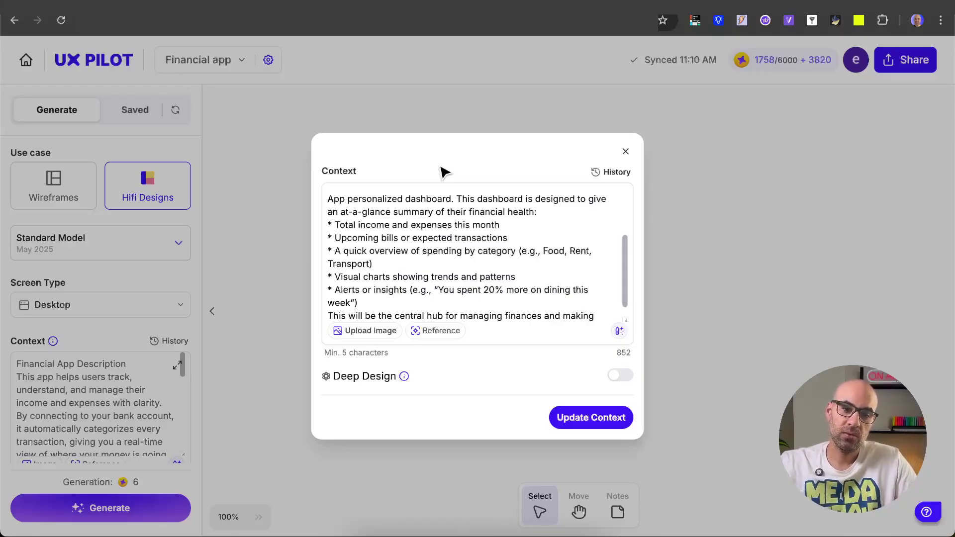
pyautogui.click(624, 375)
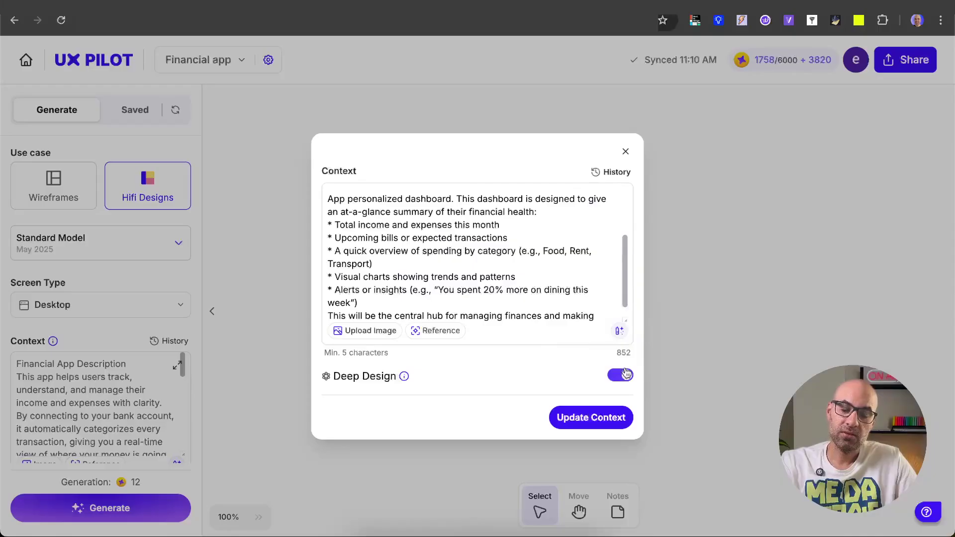
pyautogui.click(603, 414)
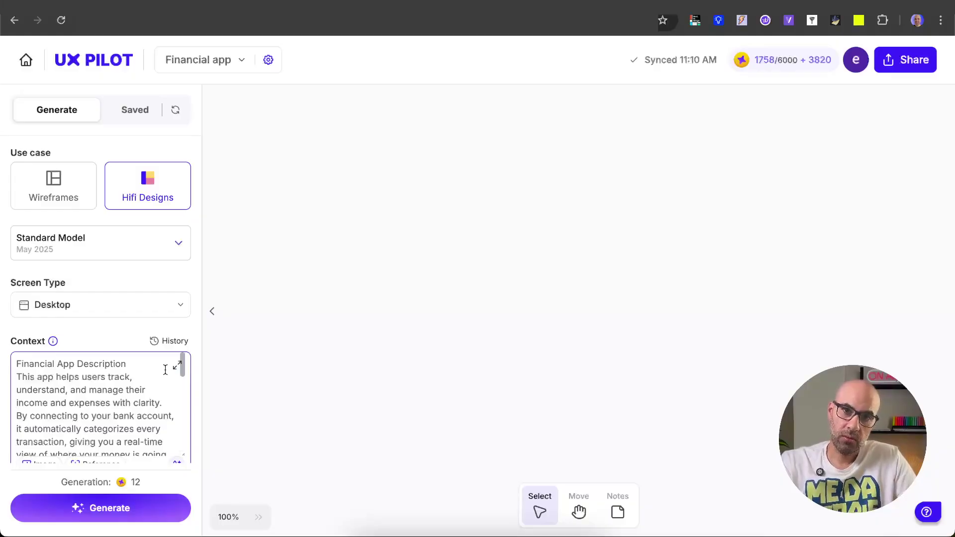
# - Generate the high-fidelity FinTrack dashboard, then drag its frame edge to test a different width
pyautogui.click(111, 508)
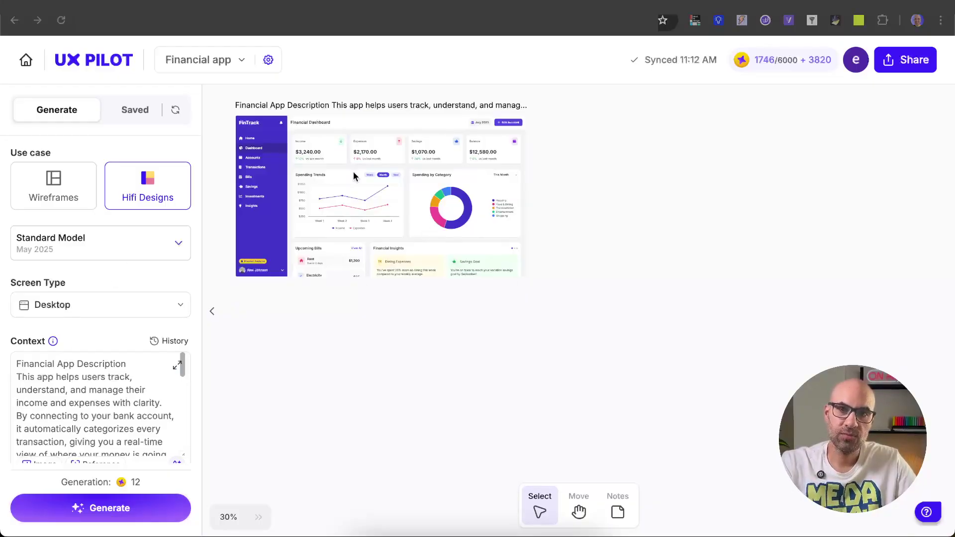
pyautogui.scroll(5, 338, 107)
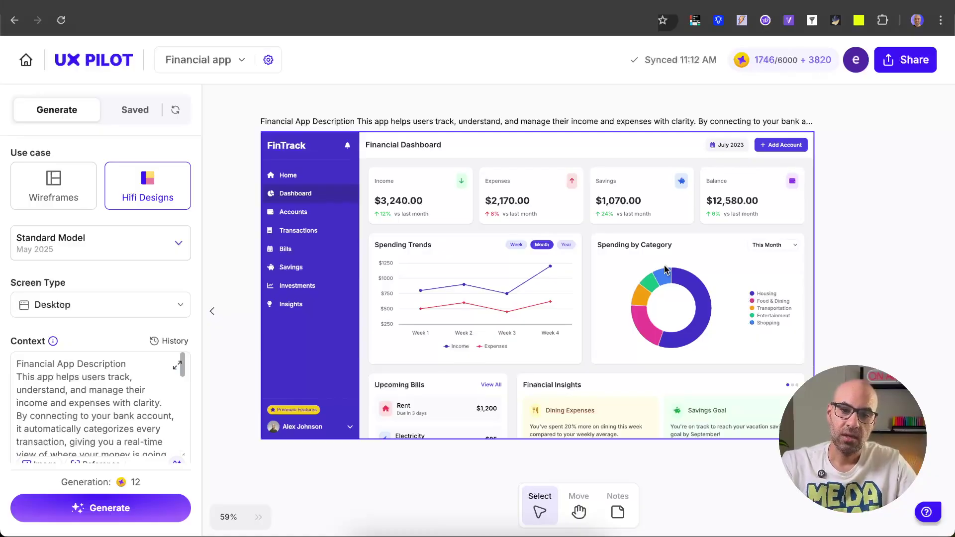
pyautogui.click(813, 190)
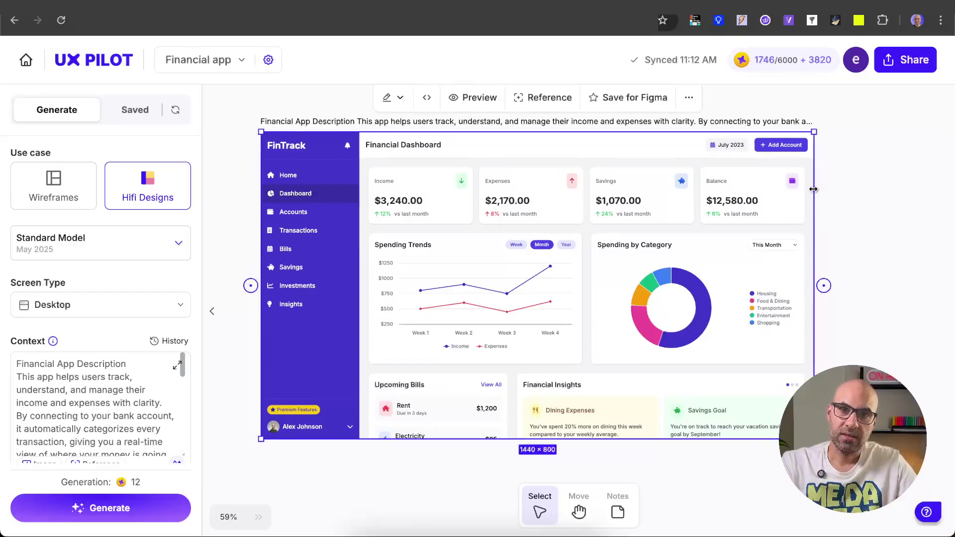
pyautogui.moveTo(813, 190); pyautogui.dragTo(821, 241)
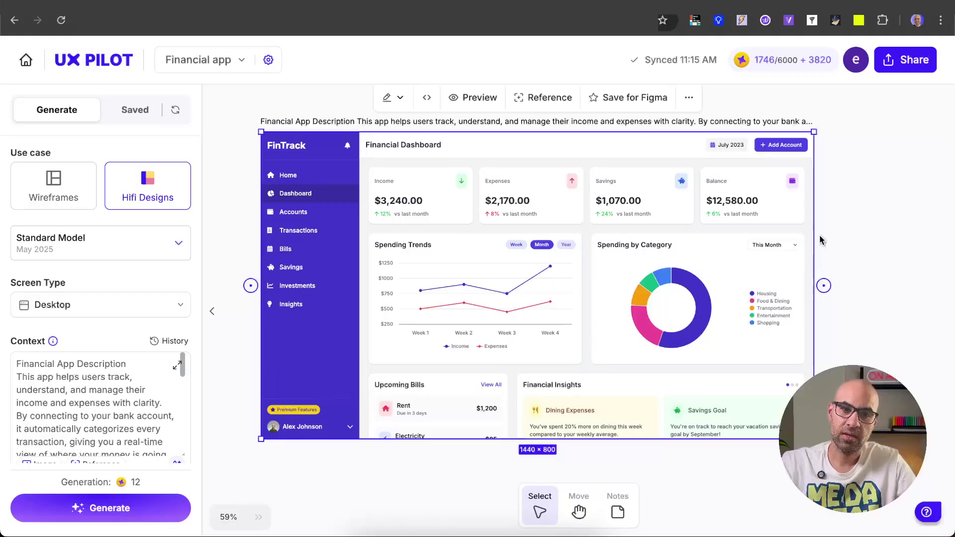
# - Choose Global Edit from the pencil menu and paste the 297-character iOS-conversion prompt
pyautogui.click(394, 103)
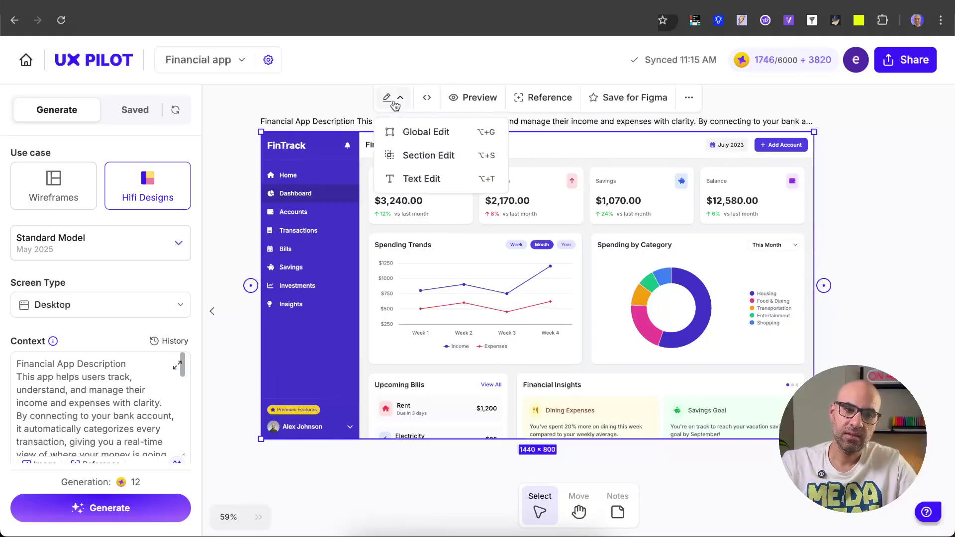
pyautogui.click(421, 132)
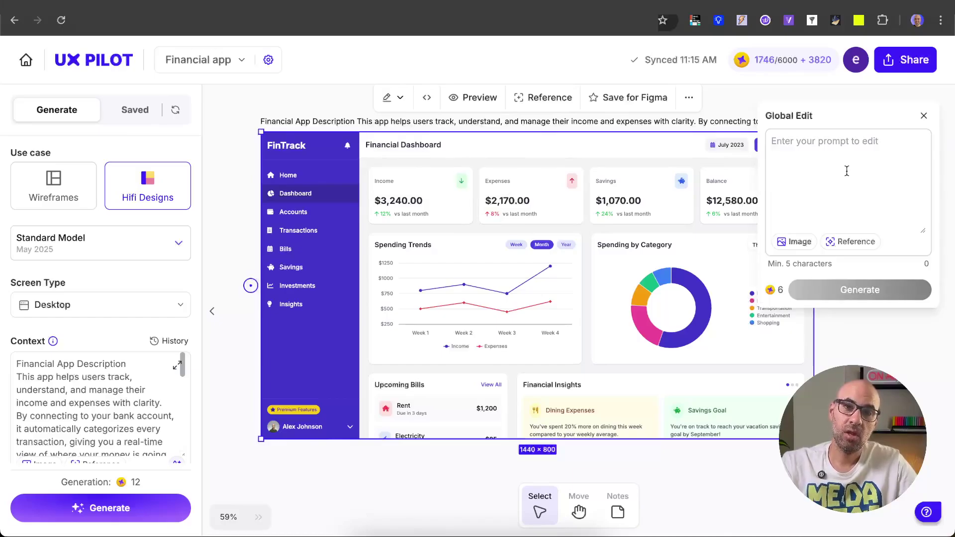
pyautogui.click(847, 171)
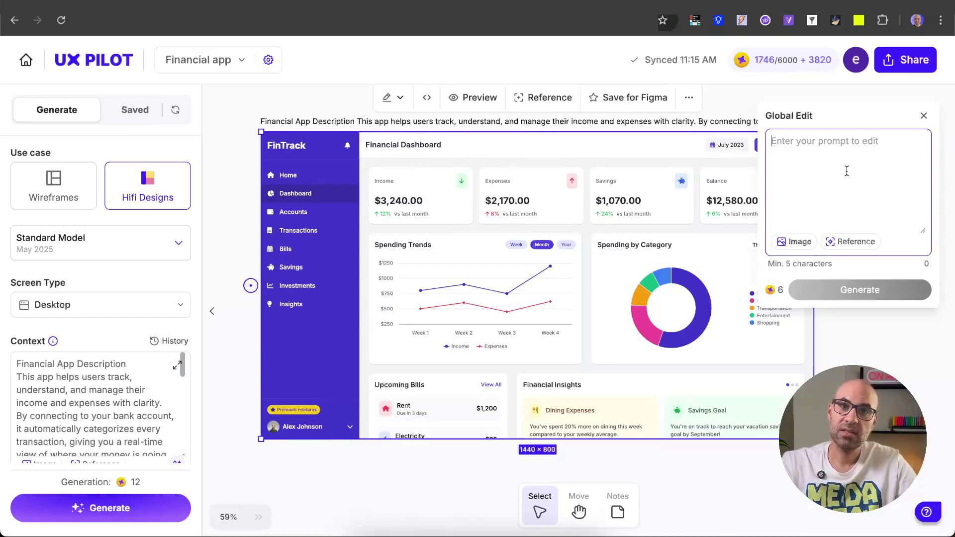
pyautogui.write('...information. * Change the layout so it fits an iOS mobile screen. * Use visual styles and patterns that match iOS (like spacing, buttons, fonts, etc.). * The final result should look like an iOS app screen.')
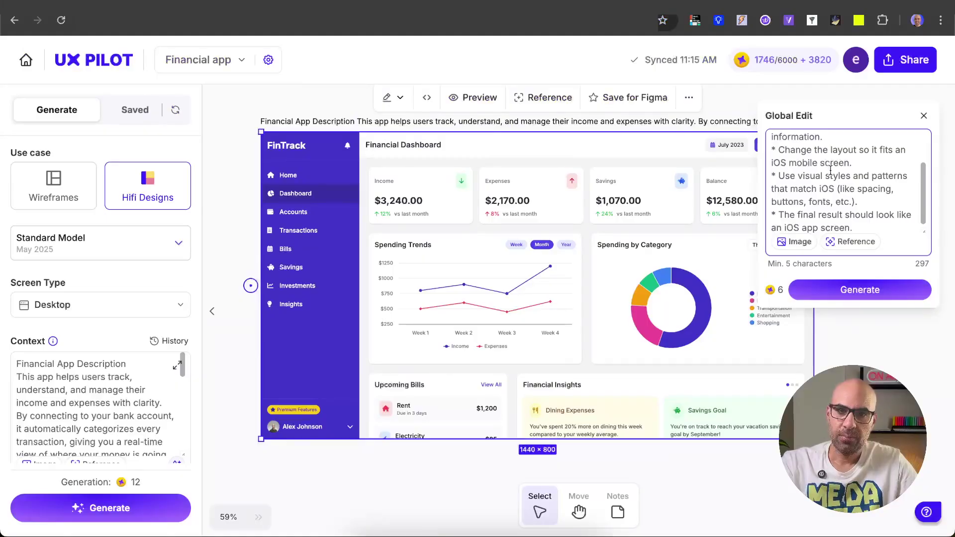
# - Generate the iOS version and resize its frame to about 393 px phone width
pyautogui.click(863, 298)
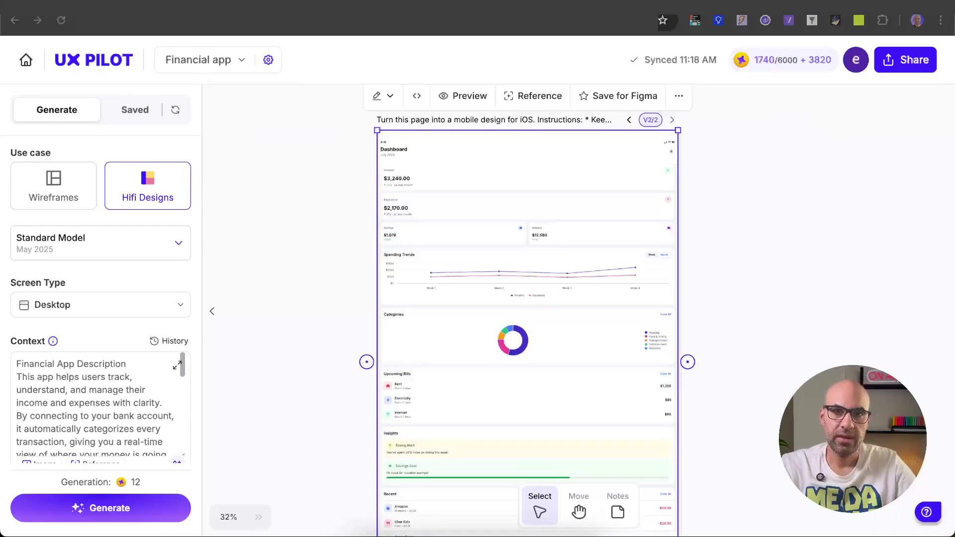
pyautogui.scroll(3, 479, 182)
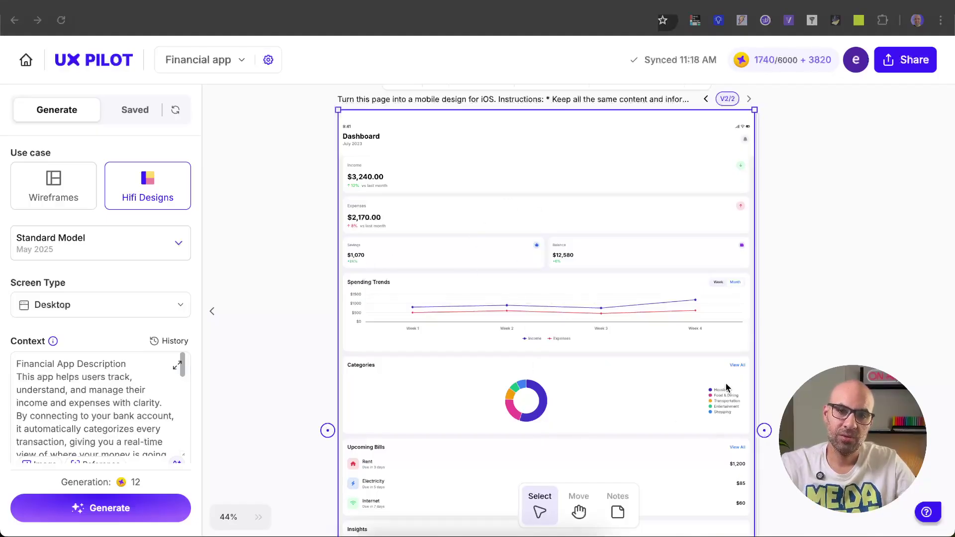
pyautogui.moveTo(755, 375); pyautogui.dragTo(421, 374)
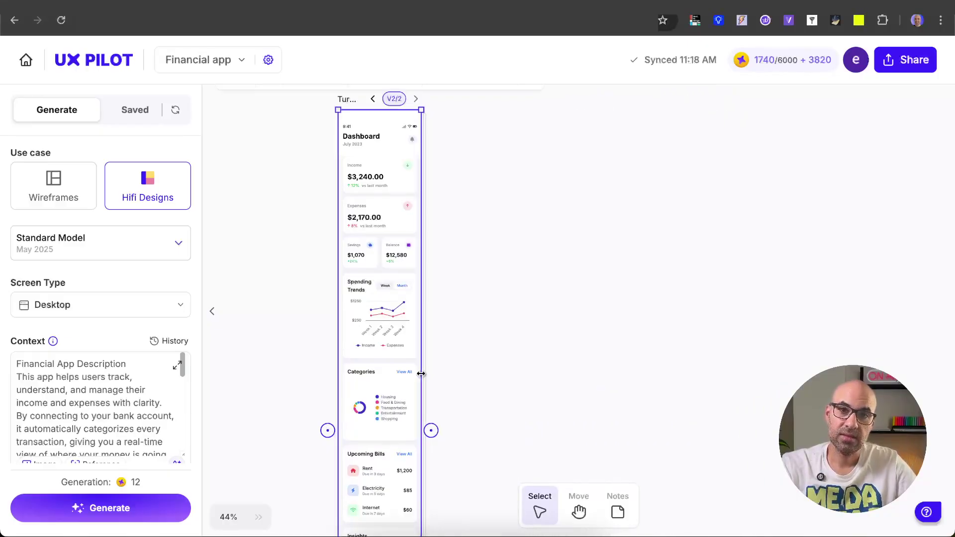
pyautogui.scroll(-3, 523, 263)
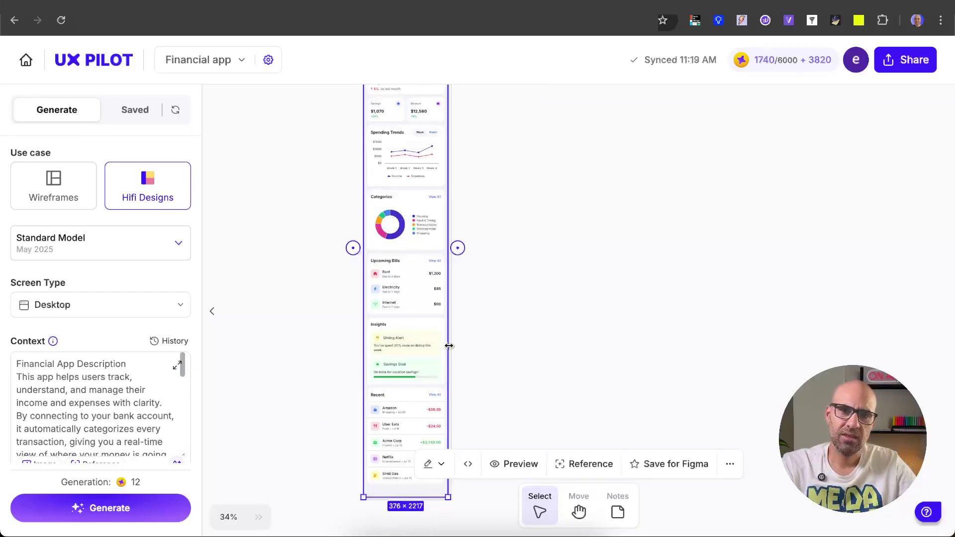
pyautogui.moveTo(449, 346); pyautogui.dragTo(454, 345)
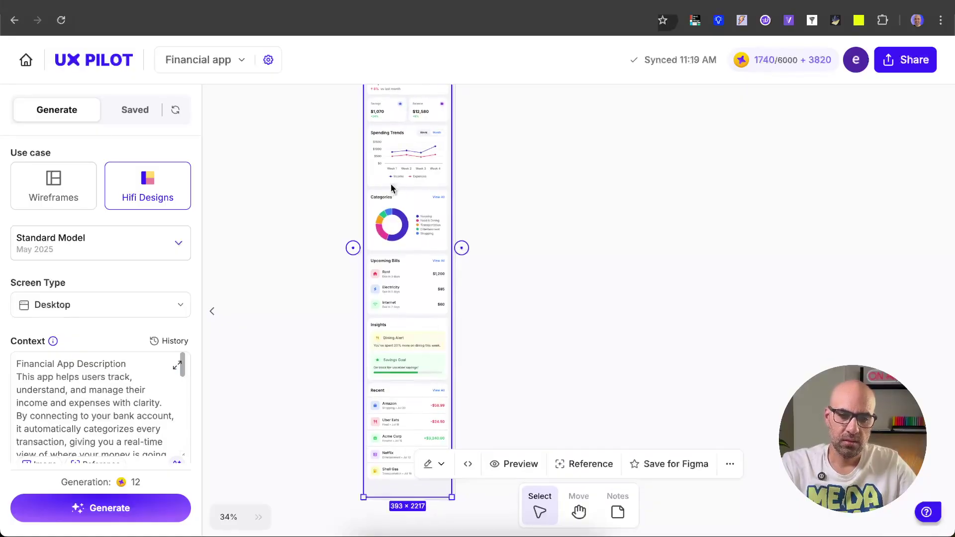
pyautogui.scroll(5, 383, 159)
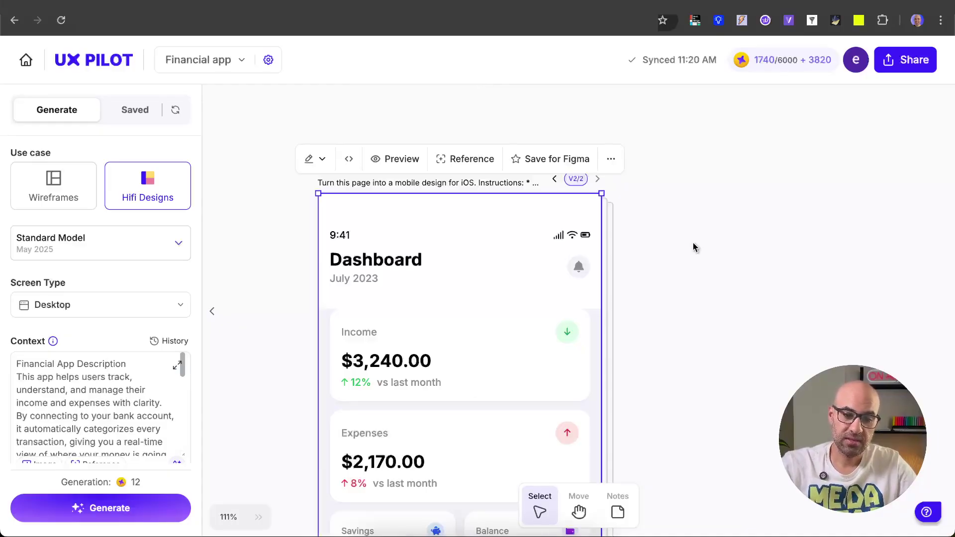
pyautogui.scroll(-10, 695, 248)
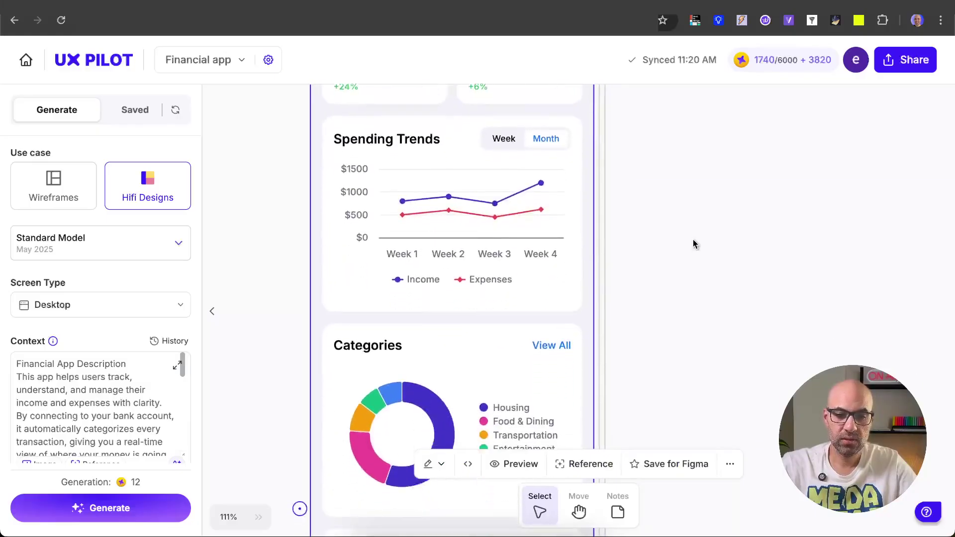
pyautogui.scroll(-10, 694, 243)
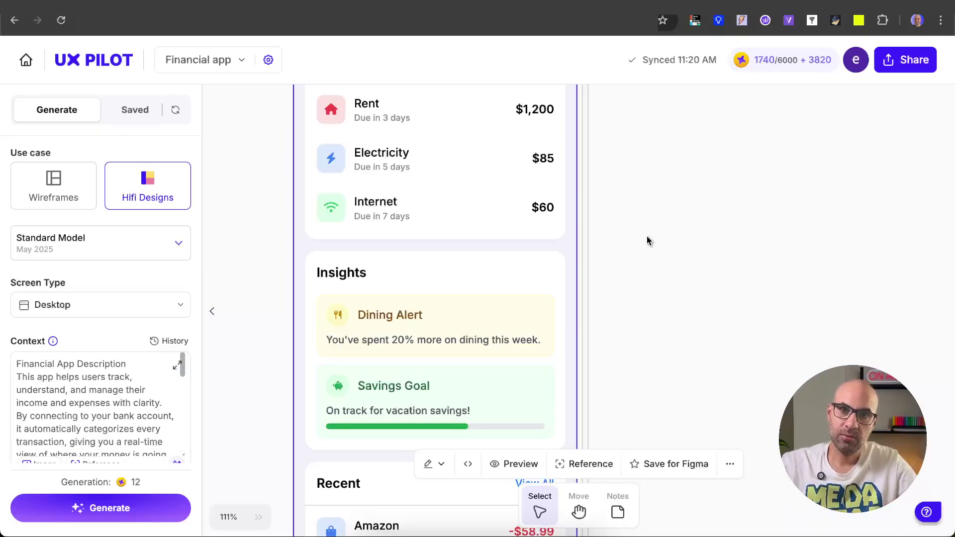
# - Switch back to version V1 and set the desktop dashboard frame as Reference
pyautogui.scroll(-5, 461, 209)
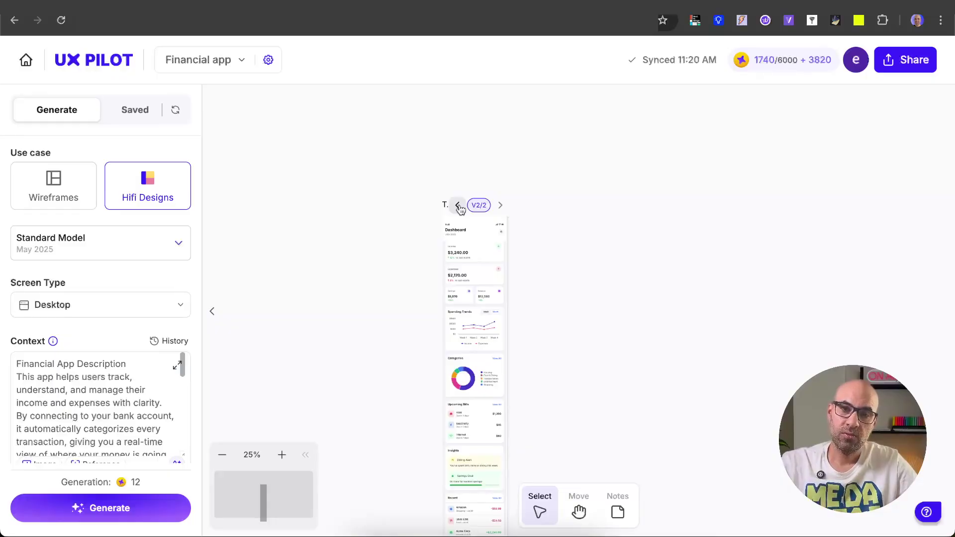
pyautogui.click(458, 206)
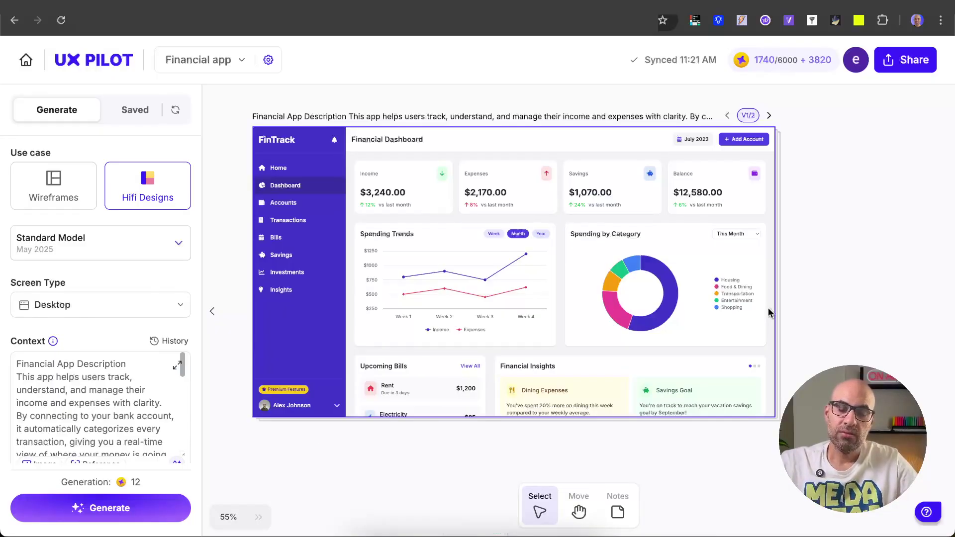
pyautogui.click(607, 259)
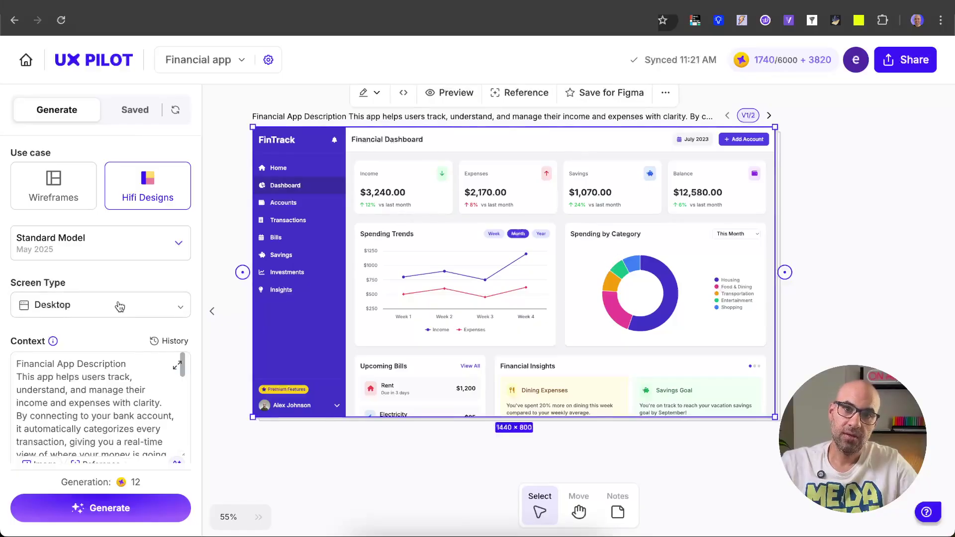
pyautogui.scroll(-2, 119, 306)
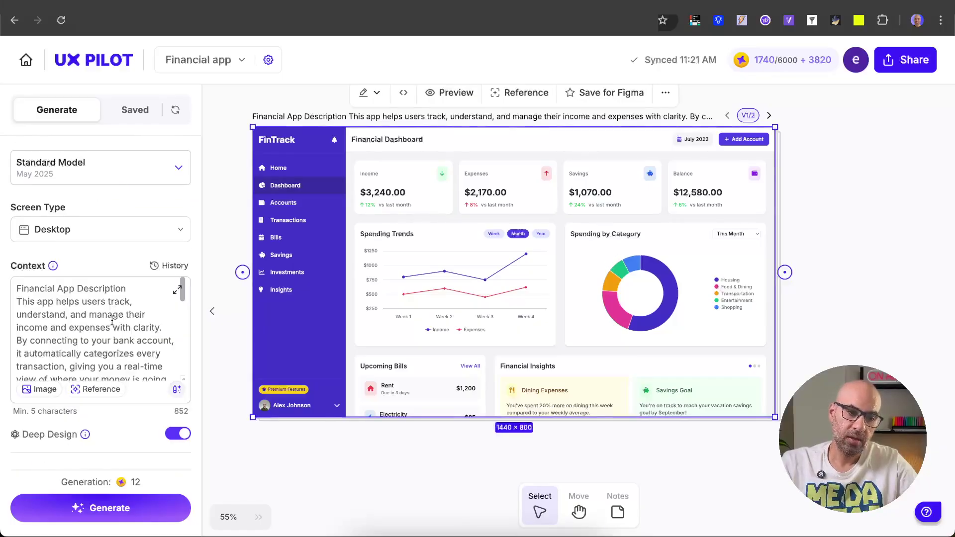
pyautogui.click(112, 401)
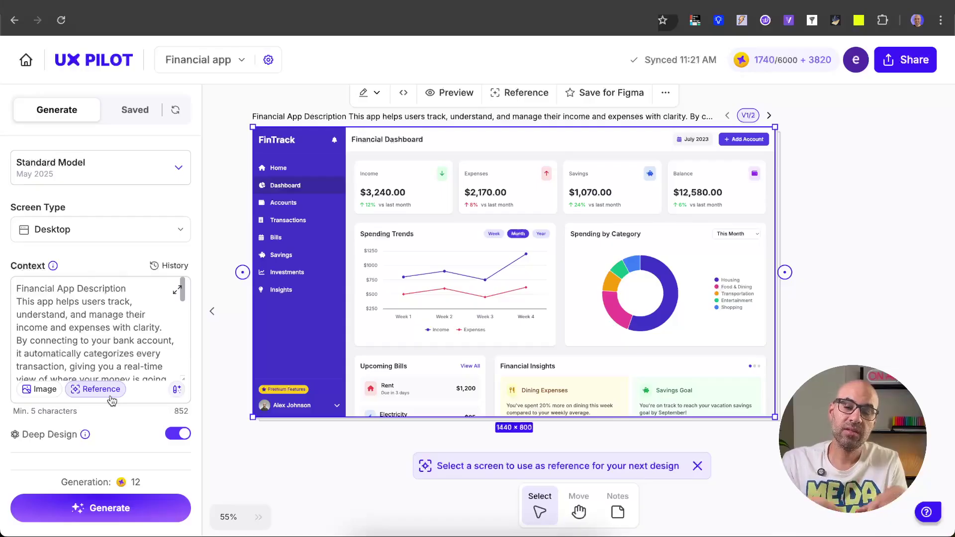
# - Set Screen Type to Mobile app and replace the context with the short iOS adaptation prompt
pyautogui.click(106, 234)
pyautogui.click(94, 277)
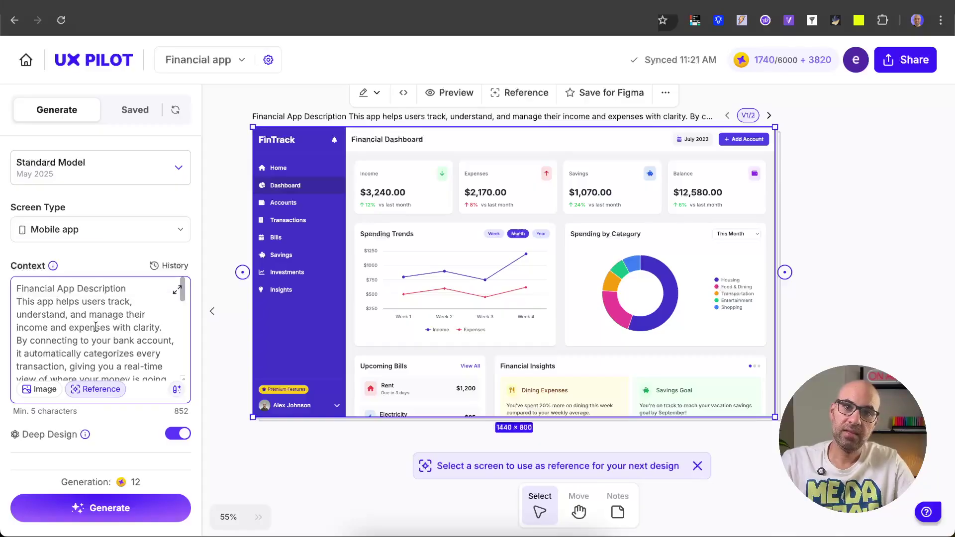
pyautogui.press('super+a')
pyautogui.press('BackSpace')
pyautogui.write('Adapt the design for iOS application. Mobile size with iOS characters.')
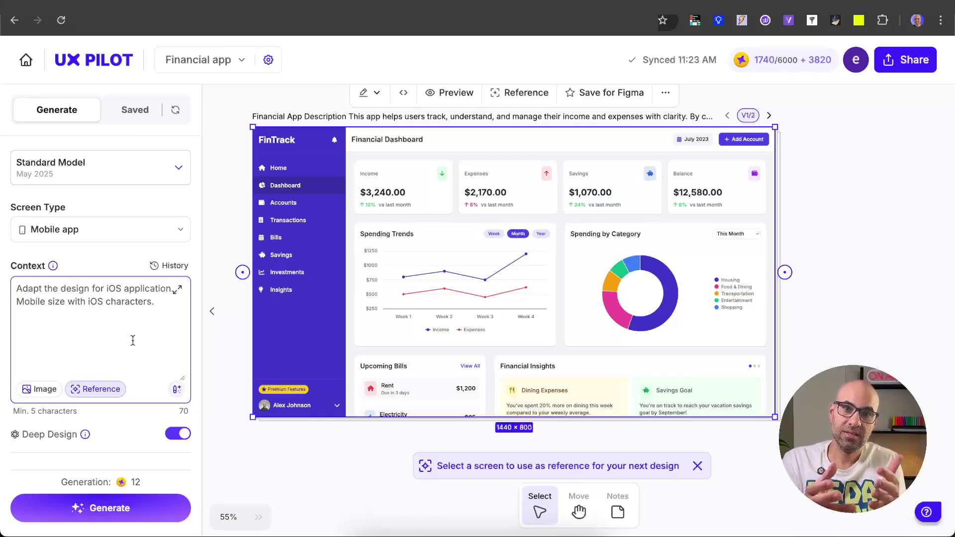
# - Generate the mobile Finance screen with the $8,452.35 balance and review it
pyautogui.click(86, 509)
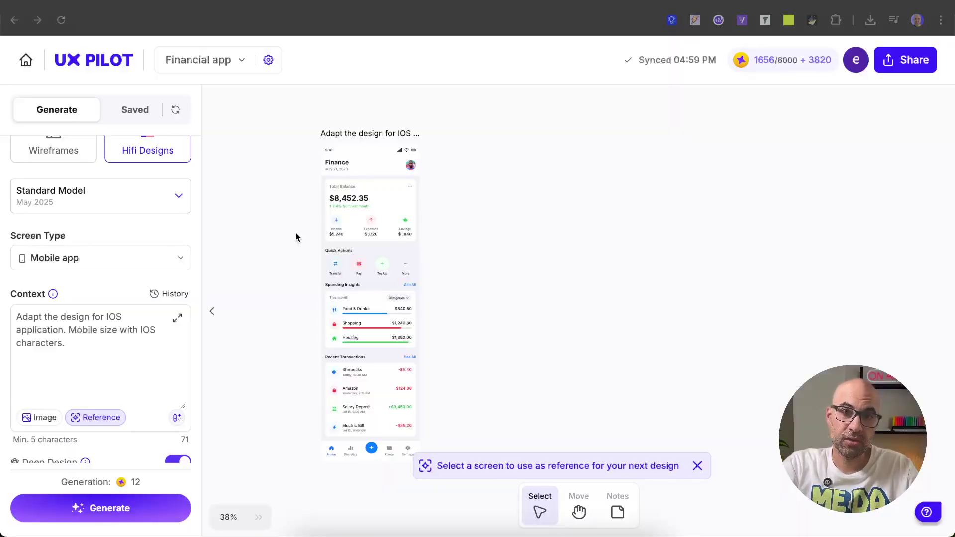
pyautogui.scroll(5, 336, 169)
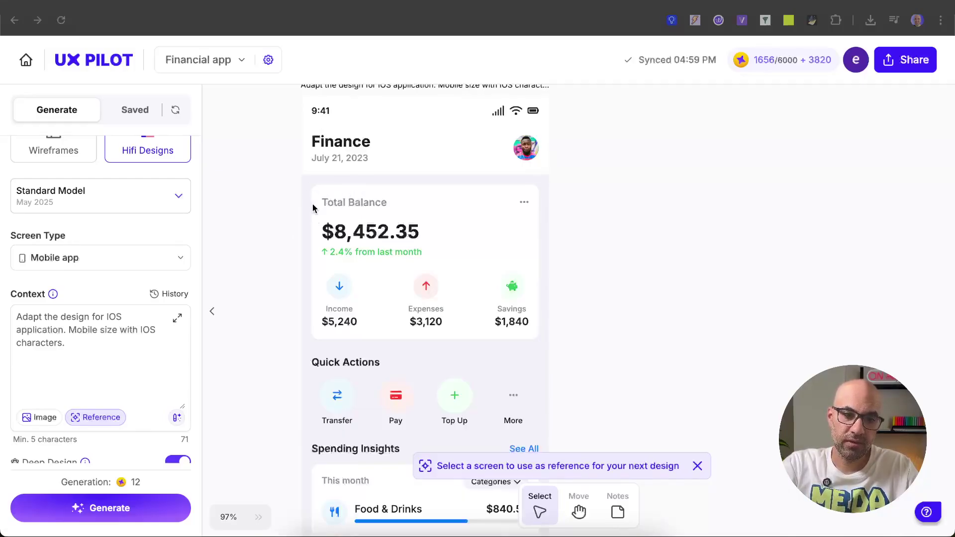
pyautogui.scroll(-5, 315, 209)
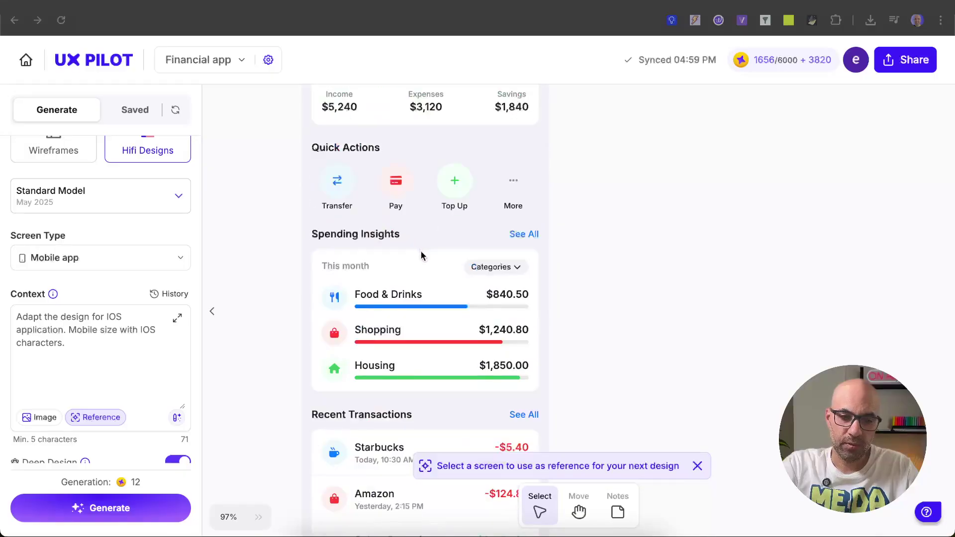
pyautogui.scroll(-6, 421, 254)
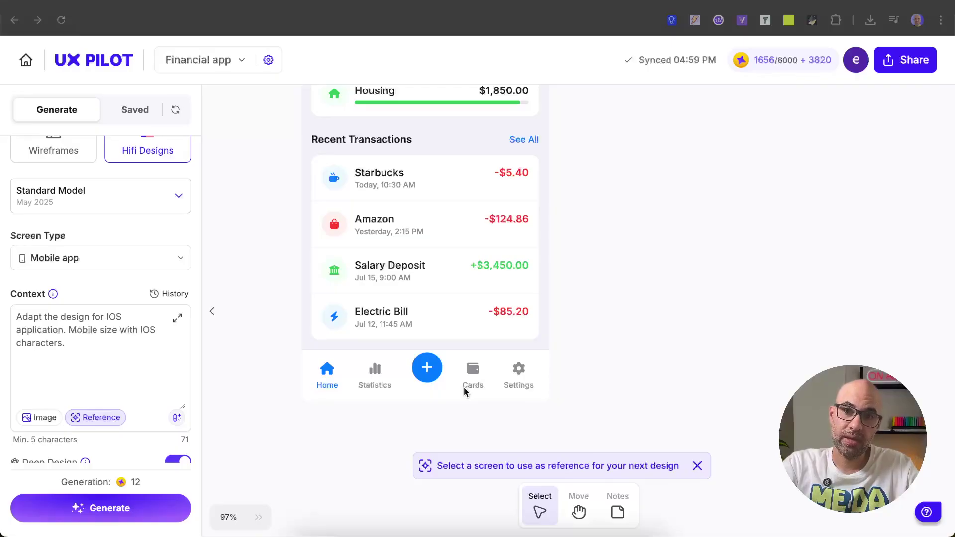
# - Replace the context with the Android prompt using pink #FF7D93 as primary colour and generate
pyautogui.click(127, 343)
pyautogui.hotkey('ctrl', 'a')
pyautogui.write('Adapt the design for Android application. Mobile size with Android characters. The primary color must be pink. (#FF7D93)')
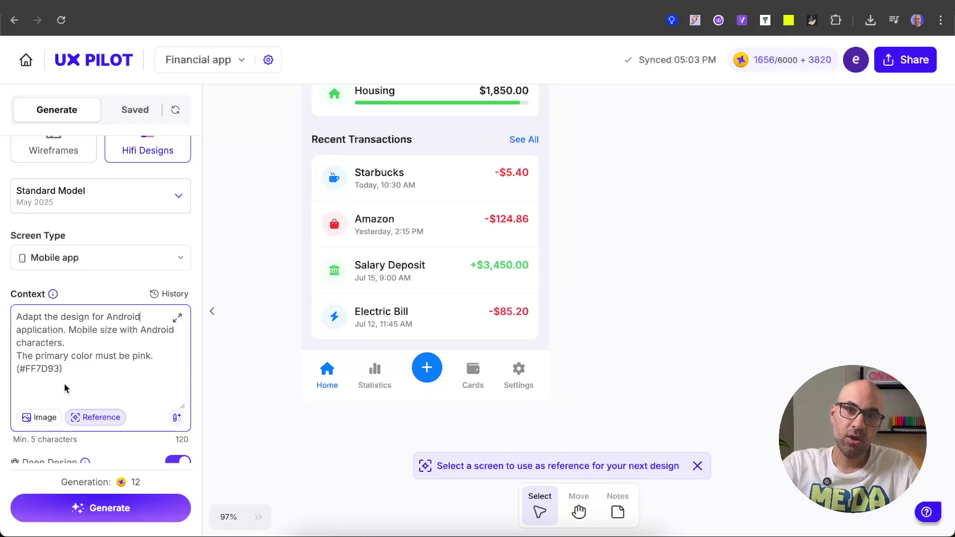
pyautogui.click(92, 510)
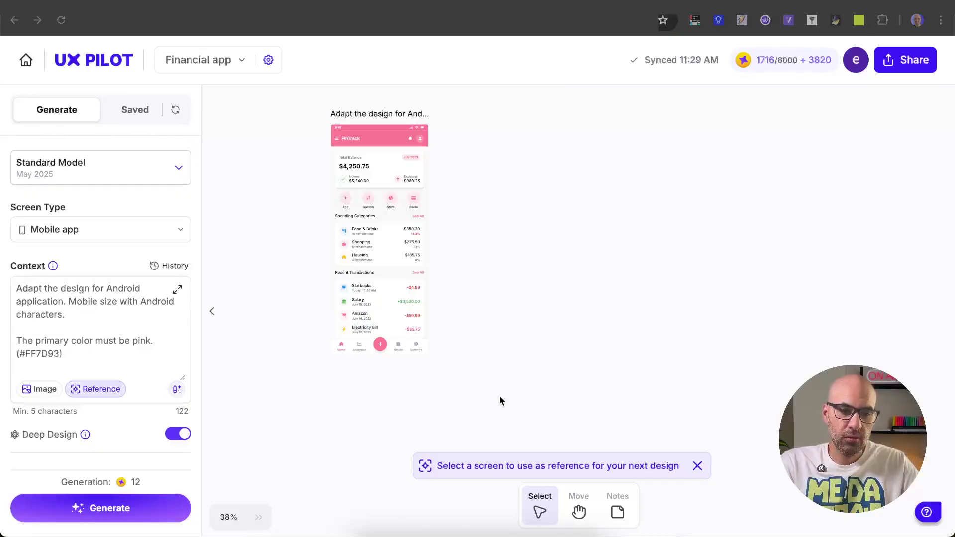
pyautogui.scroll(5, 349, 156)
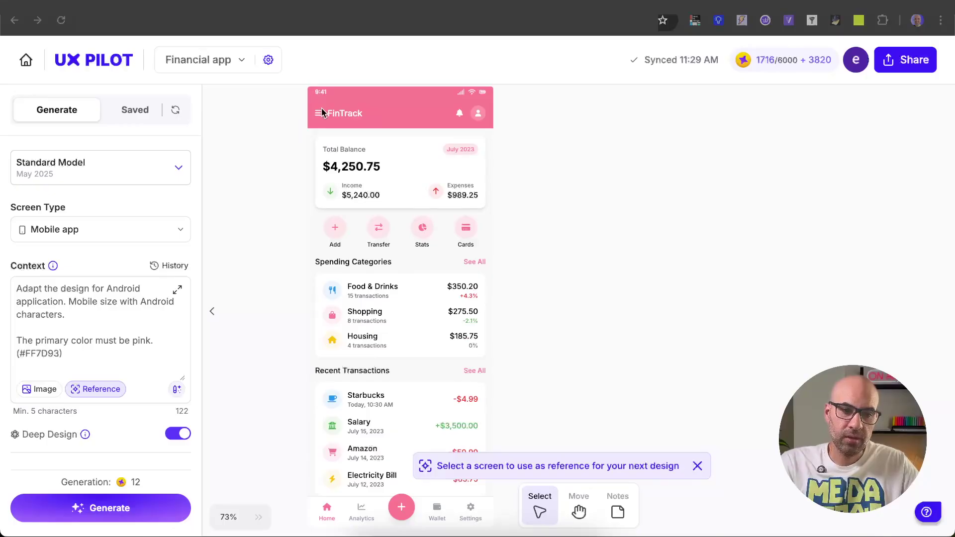
pyautogui.scroll(-3, 432, 299)
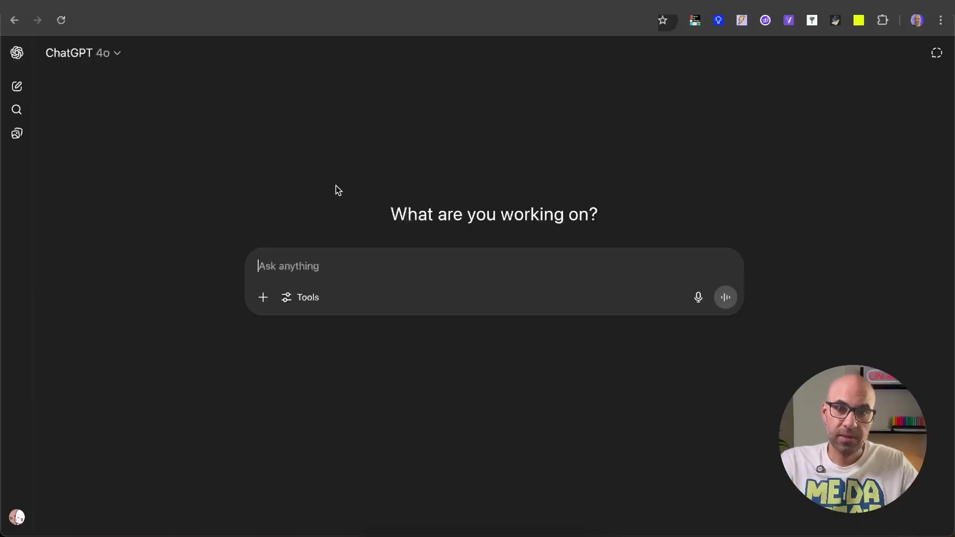
# - Send ChatGPT the Android-style redesign request together with the pink FinTrack screenshot
pyautogui.press('super+v')
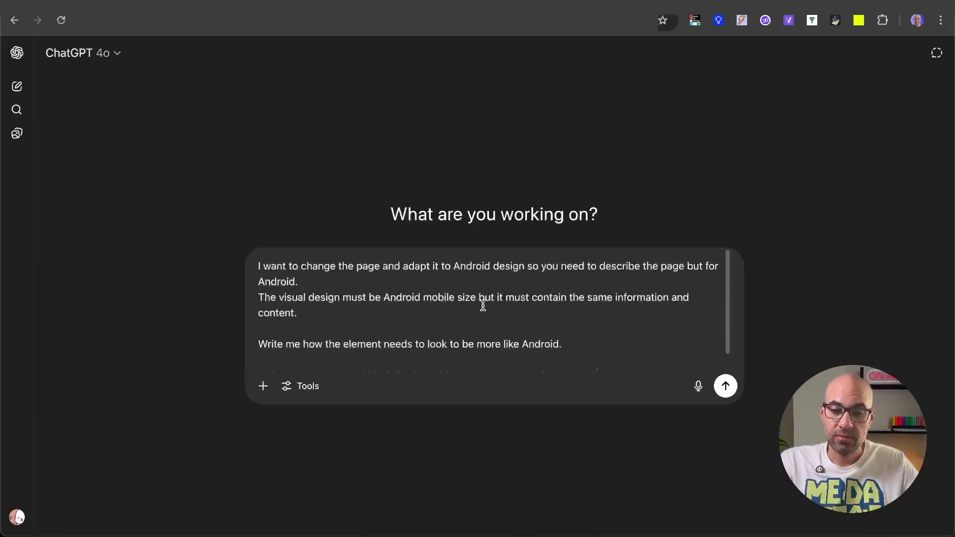
pyautogui.scroll(-1, 688, 354)
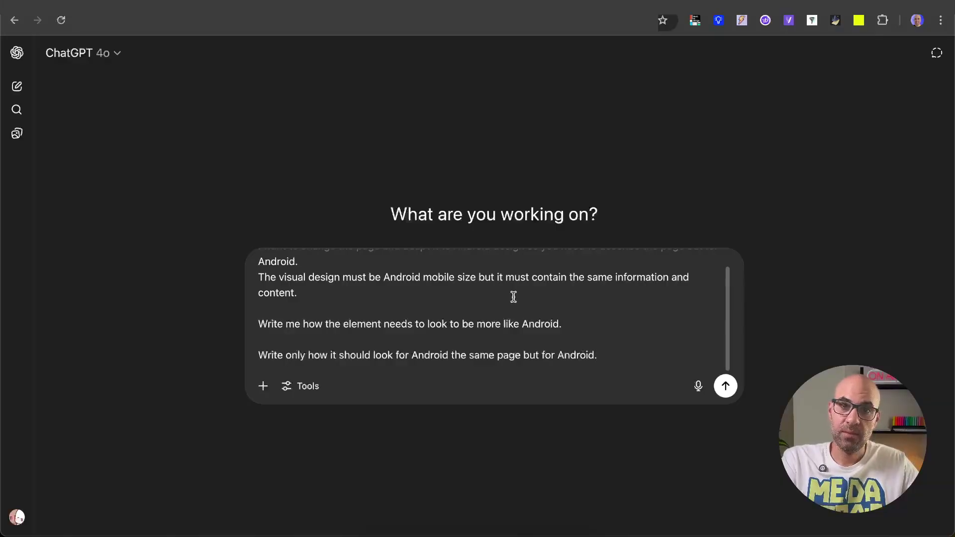
pyautogui.hotkey('ctrl', 'v')
pyautogui.click(726, 492)
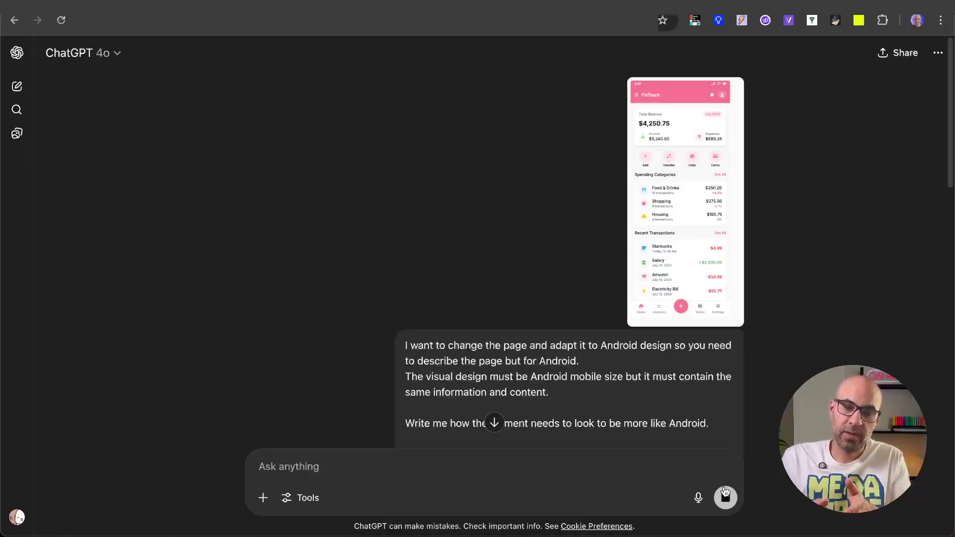
# - Scroll ChatGPT's Android description from General Layout down to the Material3 bottom navigation bar and summary
pyautogui.scroll(-6, 596, 296)
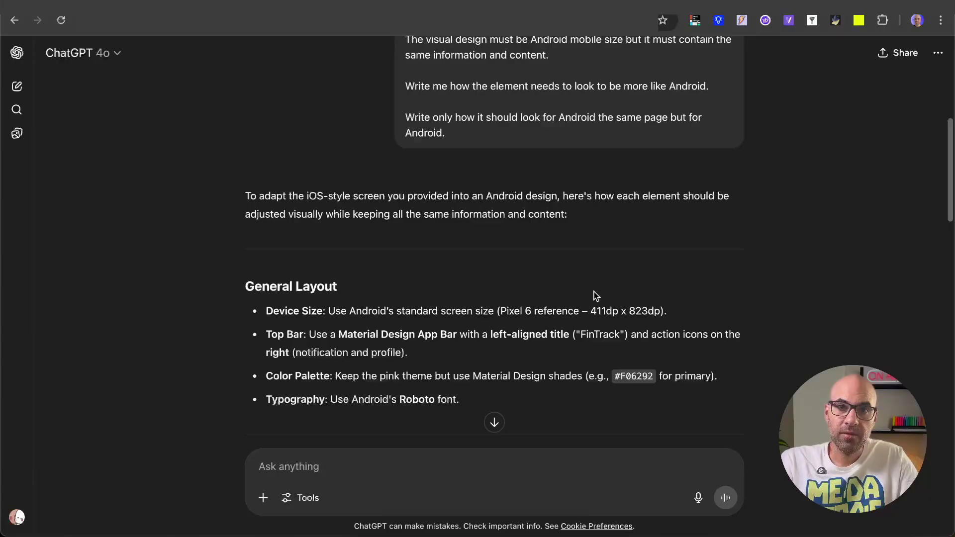
pyautogui.scroll(-1, 364, 326)
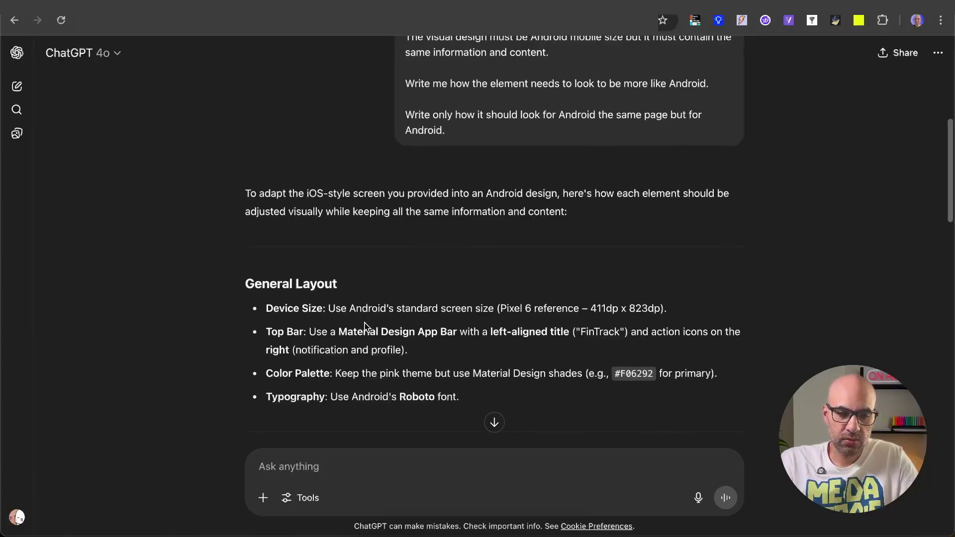
pyautogui.scroll(-2, 349, 324)
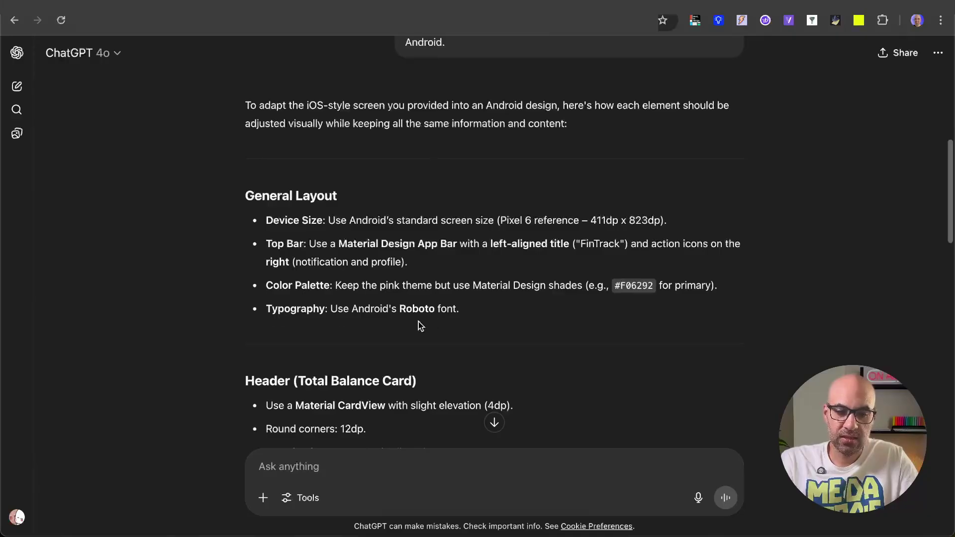
pyautogui.scroll(-2, 443, 308)
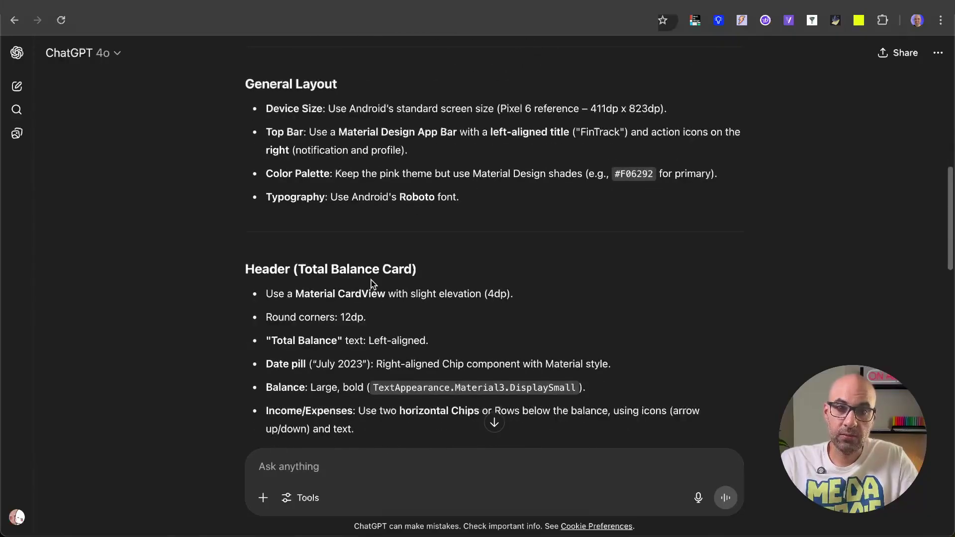
pyautogui.scroll(-5, 372, 282)
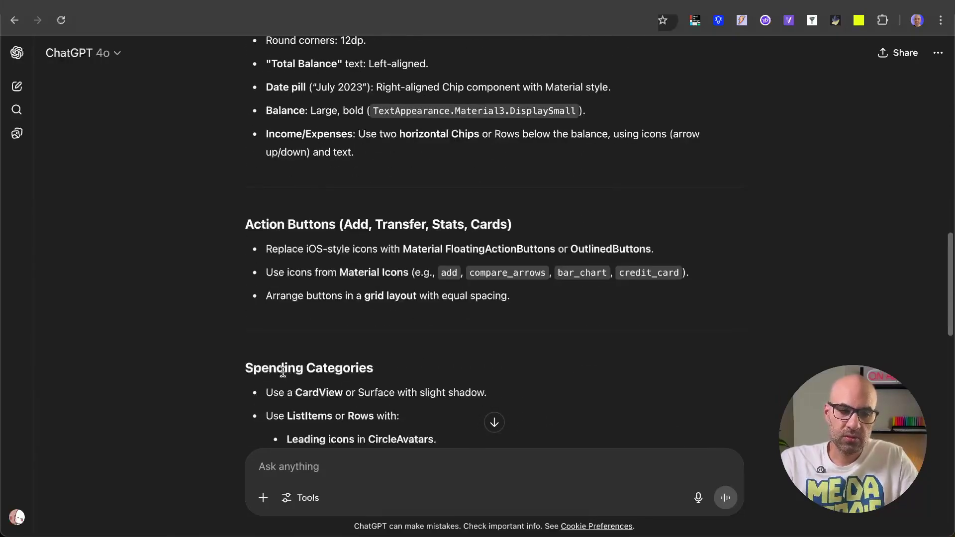
pyautogui.scroll(-4, 418, 369)
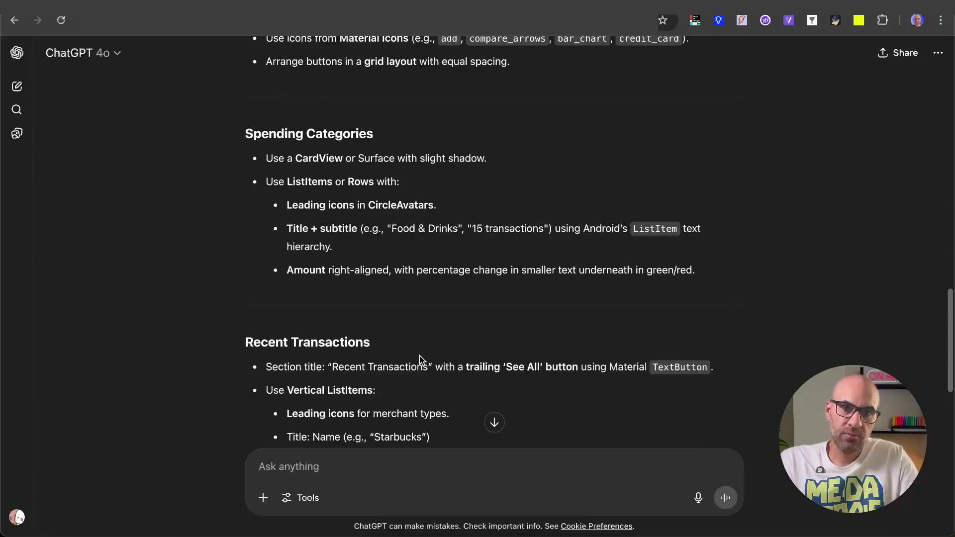
pyautogui.scroll(-4, 420, 356)
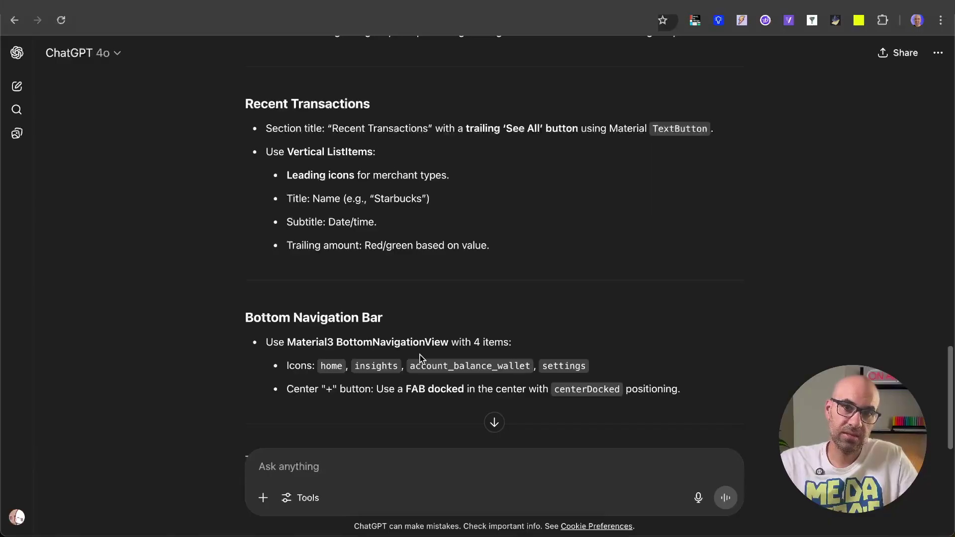
pyautogui.scroll(-3, 420, 358)
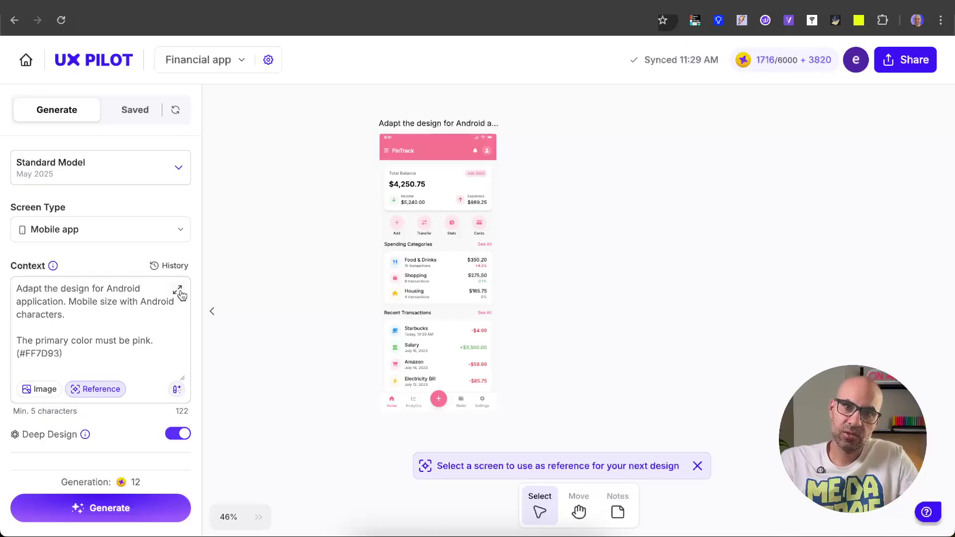
# - Paste ChatGPT's Android description into the expanded design context, update it, and generate the Android FinTrack screen
pyautogui.click(178, 290)
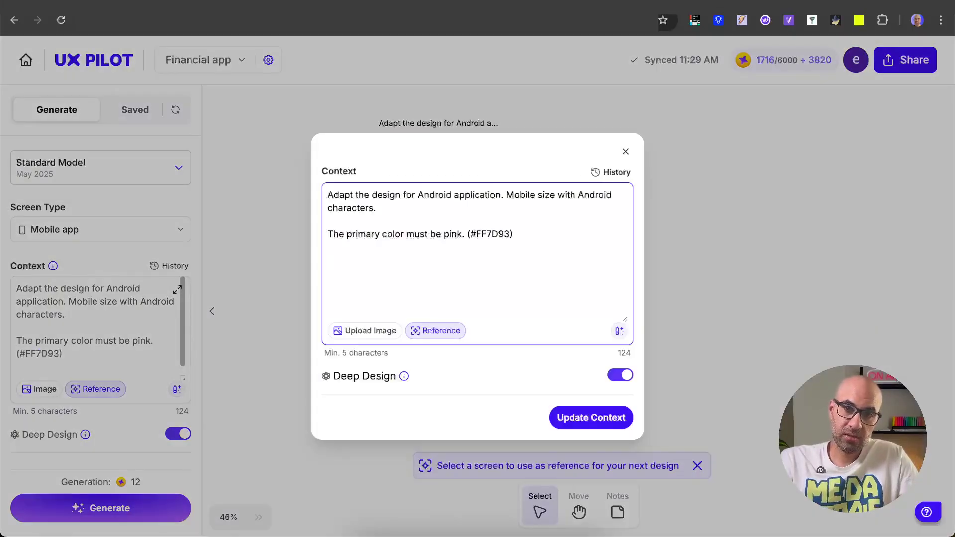
pyautogui.hotkey('ctrl', 'v')
pyautogui.click(591, 418)
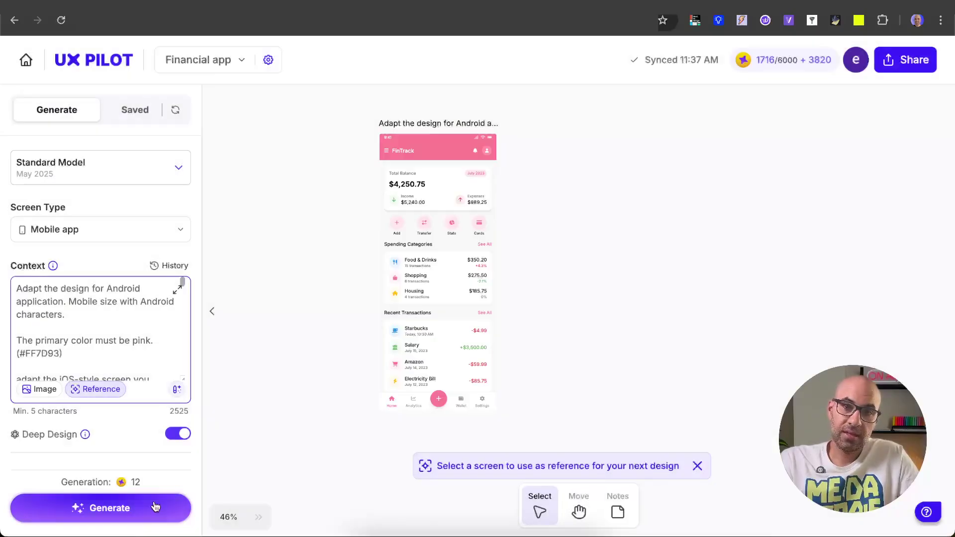
pyautogui.click(155, 506)
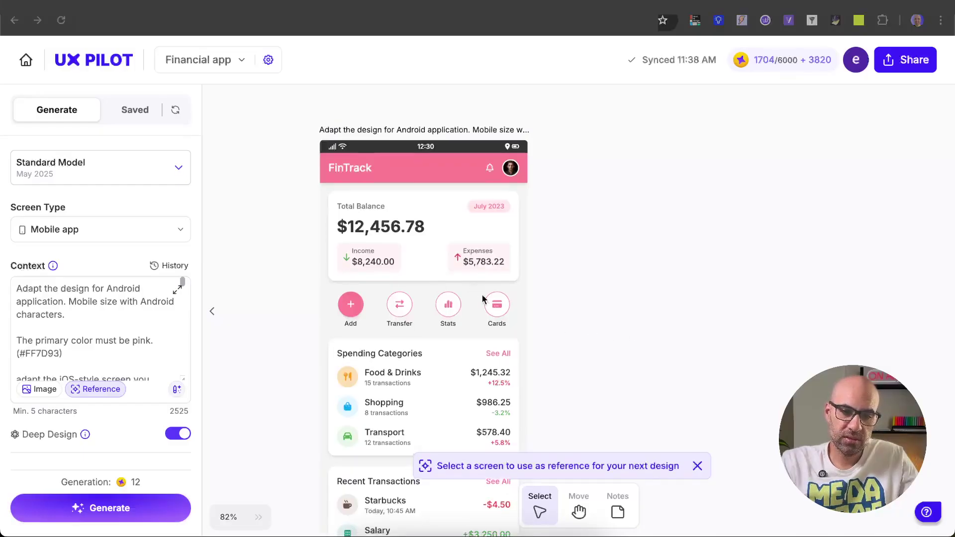
# - Inspect the pink Android FinTrack screen's recent transactions, then bring up the Standard Model dropdown
pyautogui.scroll(-3, 548, 318)
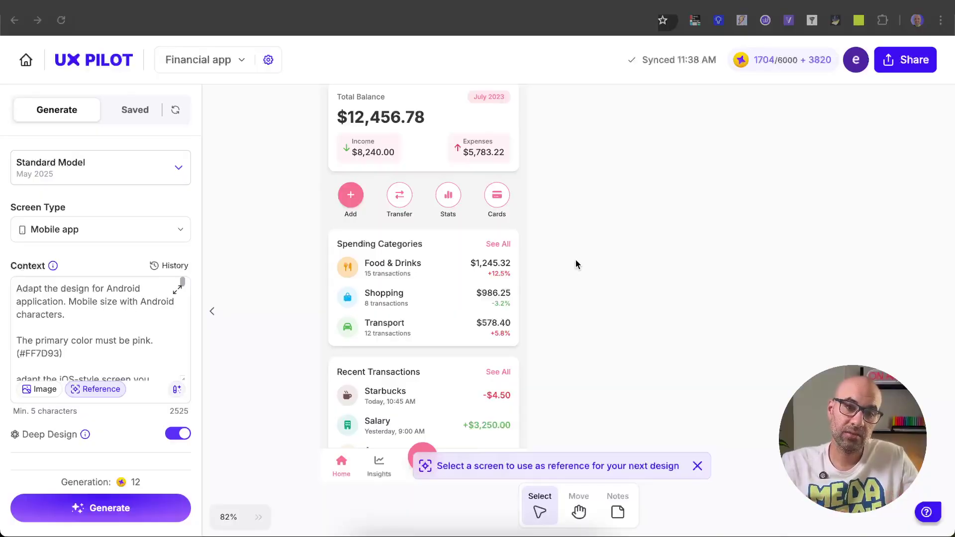
pyautogui.scroll(2, 599, 317)
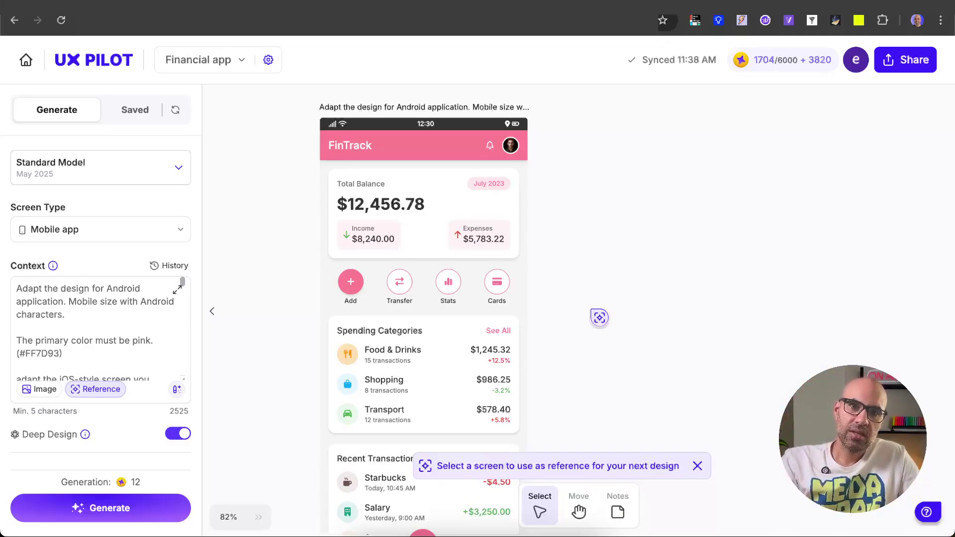
pyautogui.click(131, 178)
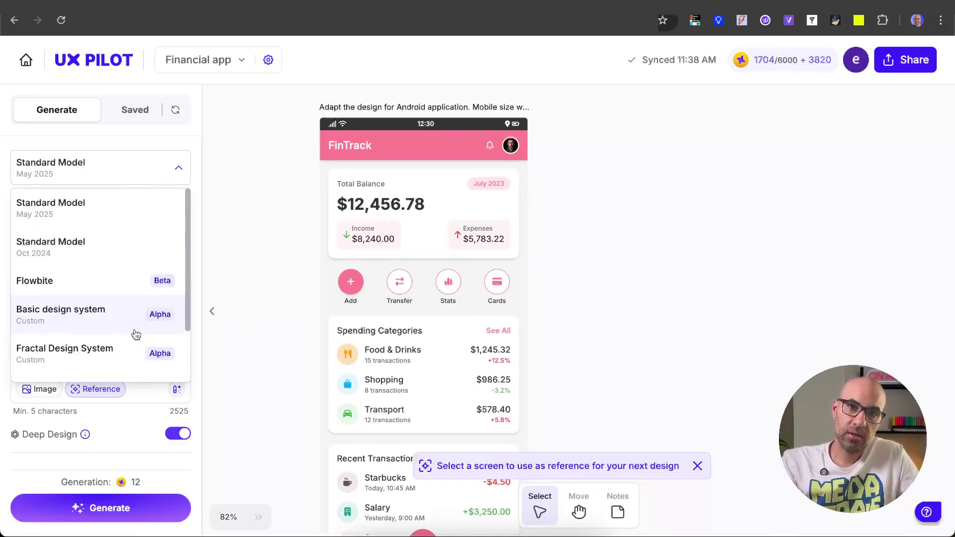
# - Browse the model and design system options and dismiss the list, keeping Standard Model May 2025
pyautogui.scroll(-2, 133, 289)
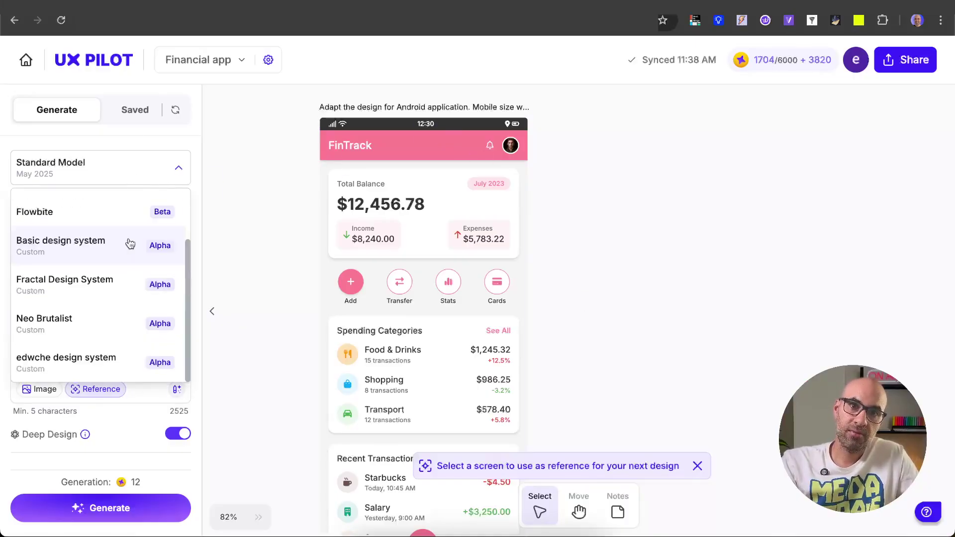
pyautogui.click(87, 368)
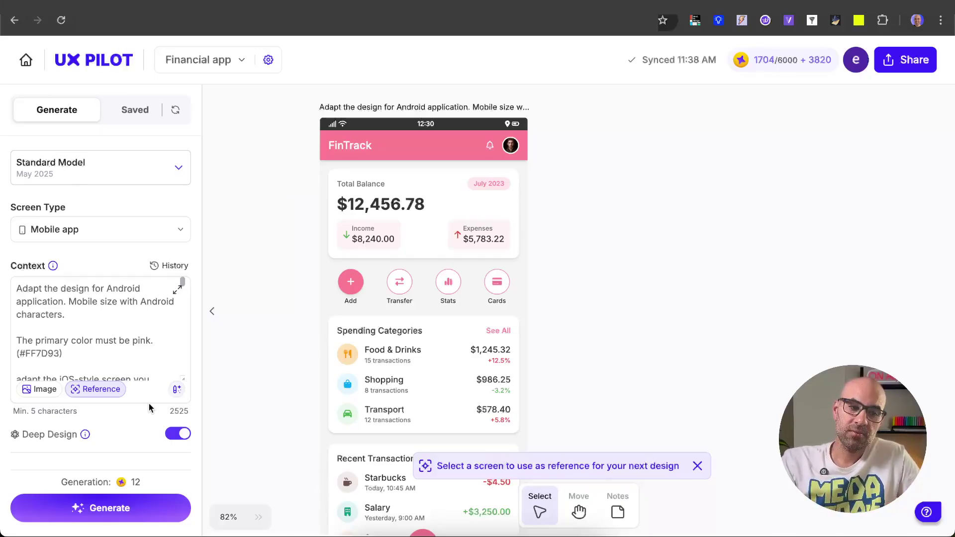
# - Stop using a screen as reference and clear all the context text
pyautogui.click(115, 393)
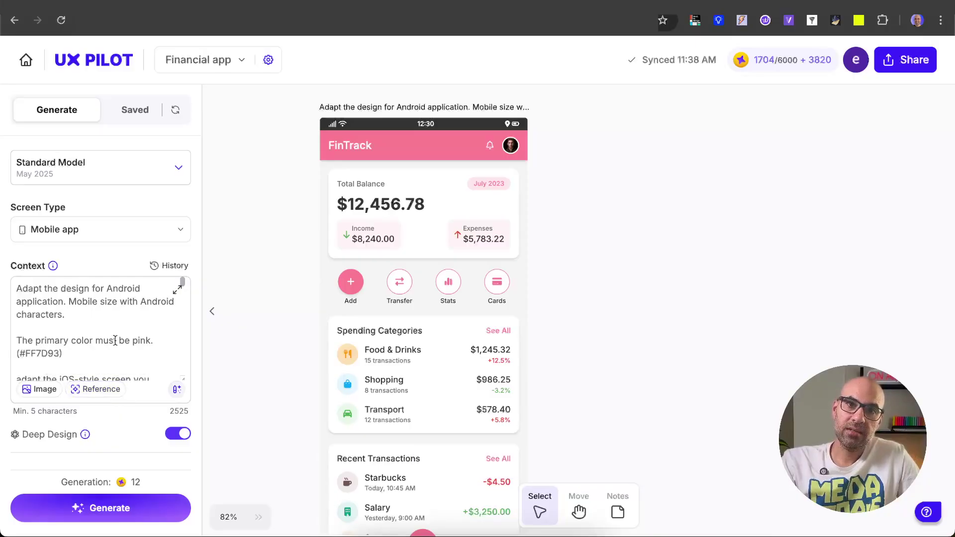
pyautogui.hotkey('ctrl', 'a')
pyautogui.press('BackSpace')
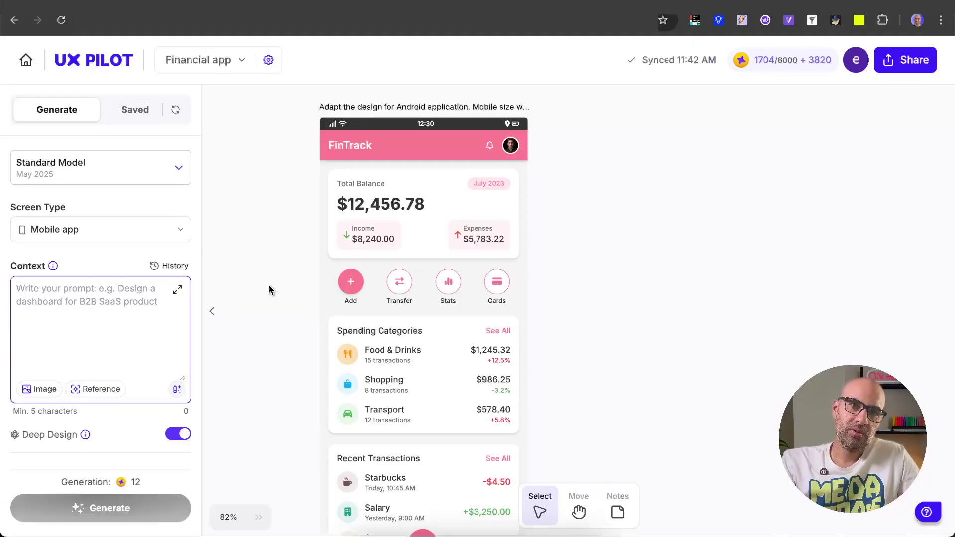
pyautogui.scroll(-5, 285, 282)
pyautogui.scroll(10, 426, 143)
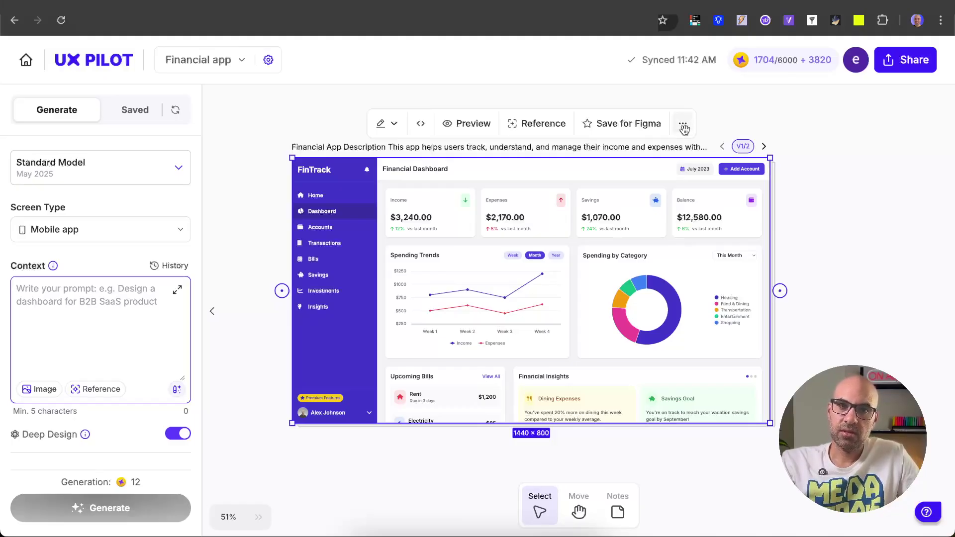
# - Export the FinTrack desktop dashboard design as an Image/PNG file
pyautogui.click(684, 125)
pyautogui.click(632, 265)
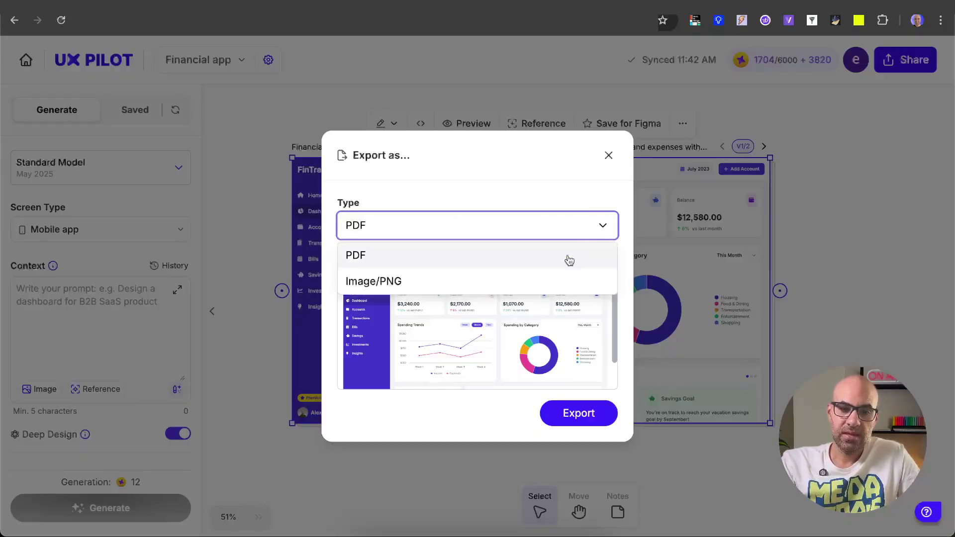
pyautogui.click(565, 279)
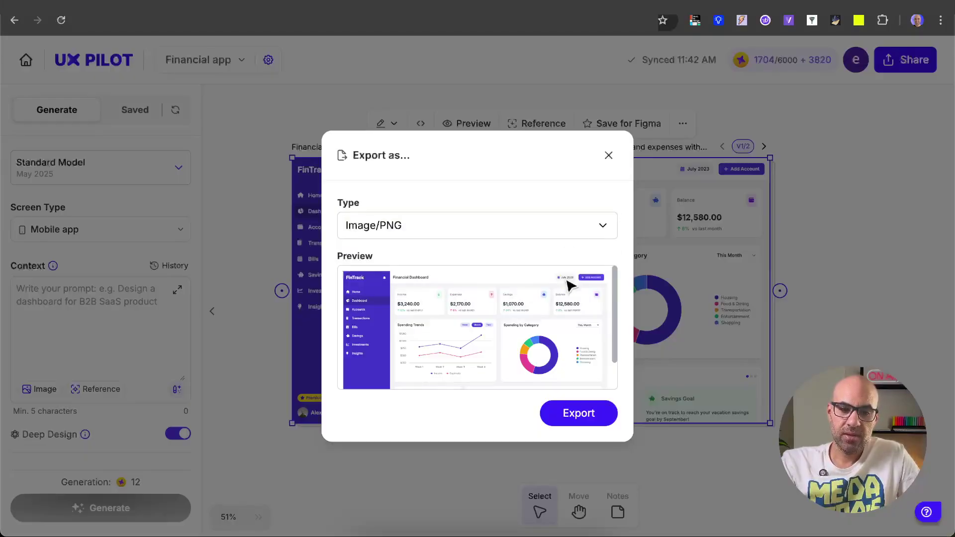
pyautogui.click(582, 413)
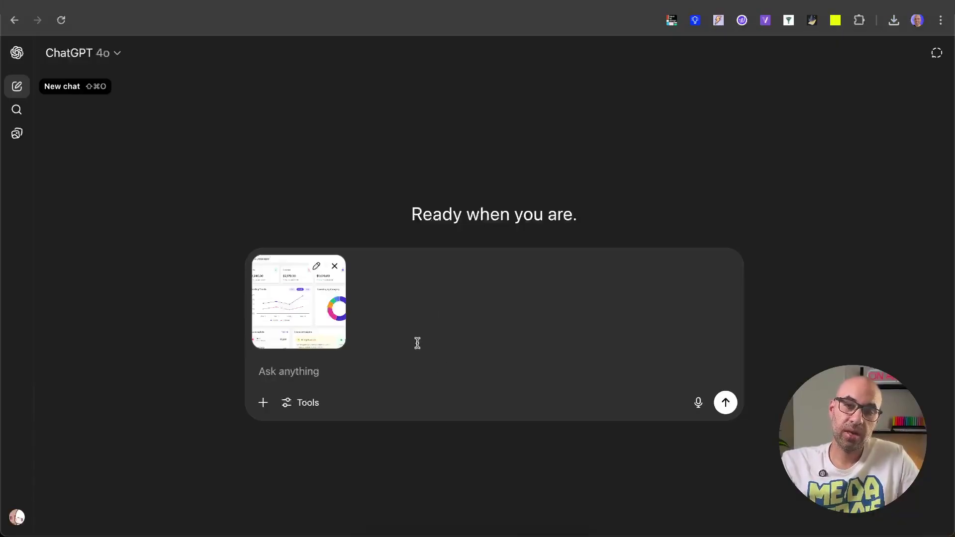
# - Send ChatGPT the prompt adapting the attached dashboard into an iPhone-sized iOS screen with the same content
pyautogui.write('I want to change the page and make it fit iOS design. You need to describe how the page will look on an iPhone. The design must be the size of an iPhone screen, but it should keep all the same content and information. You must explain everything the page shows and also describe in detail how the iOS design will look.')
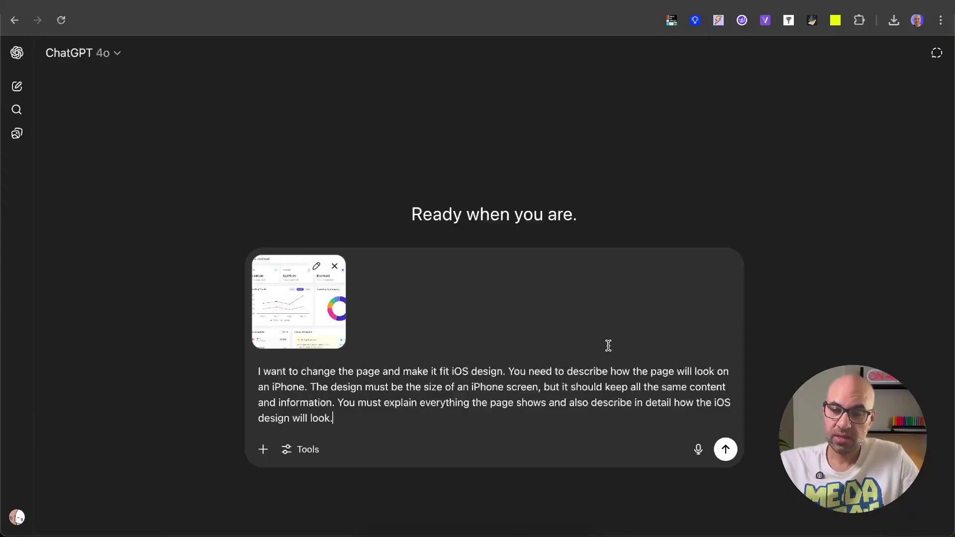
pyautogui.click(727, 451)
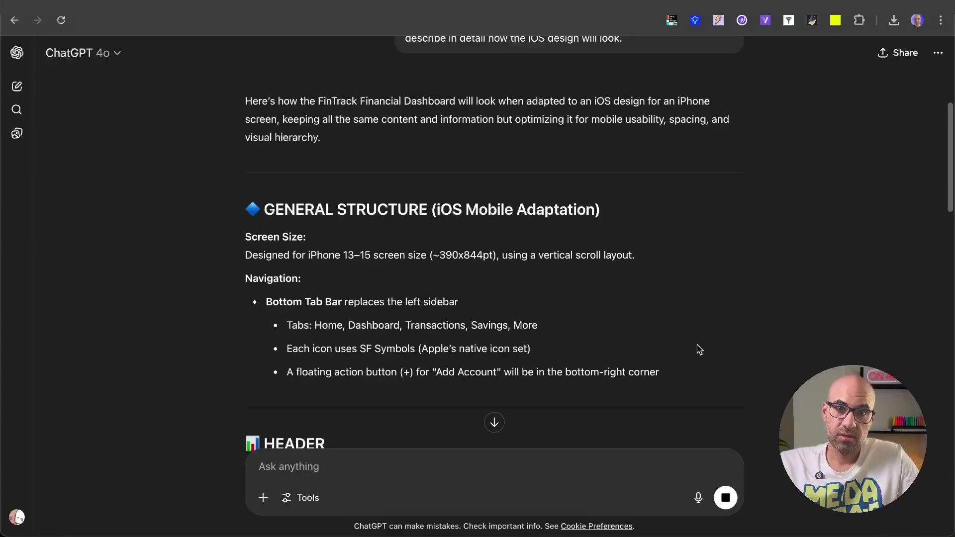
pyautogui.moveTo(245, 257); pyautogui.dragTo(427, 256)
pyautogui.click(466, 308)
pyautogui.moveTo(245, 288); pyautogui.dragTo(288, 290)
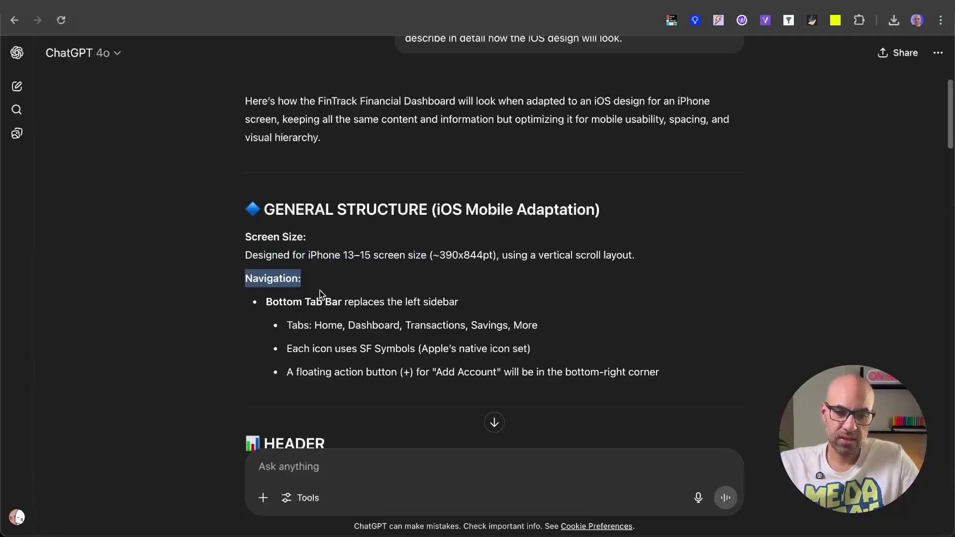
pyautogui.scroll(-5, 322, 296)
pyautogui.scroll(-6, 310, 249)
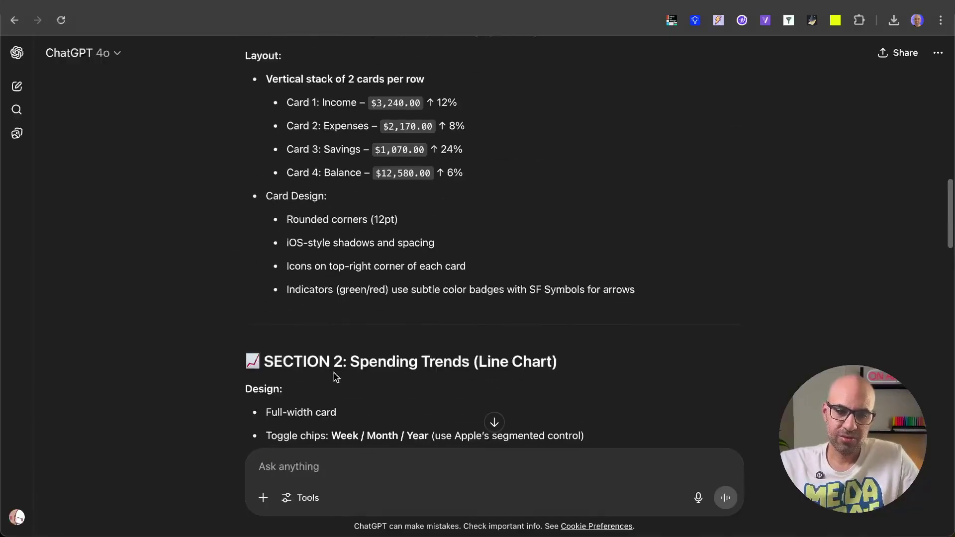
pyautogui.scroll(-6, 348, 308)
pyautogui.scroll(-4, 393, 269)
pyautogui.scroll(-5, 393, 282)
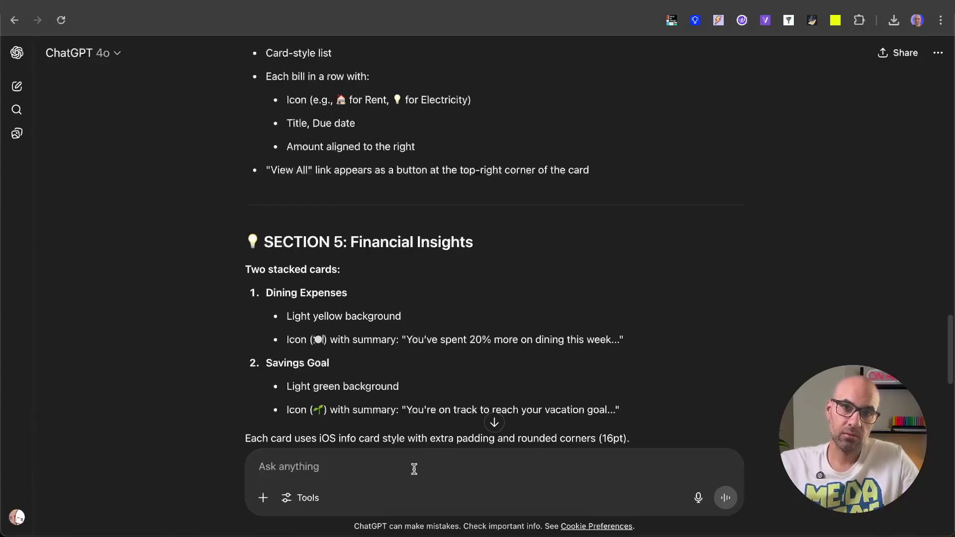
# - Ask ChatGPT to rewrite the iOS description without emojis as a markdown code block, then copy it
pyautogui.click(414, 469)
pyautogui.write('Rewrite it without emojis and in markdown as a code block')
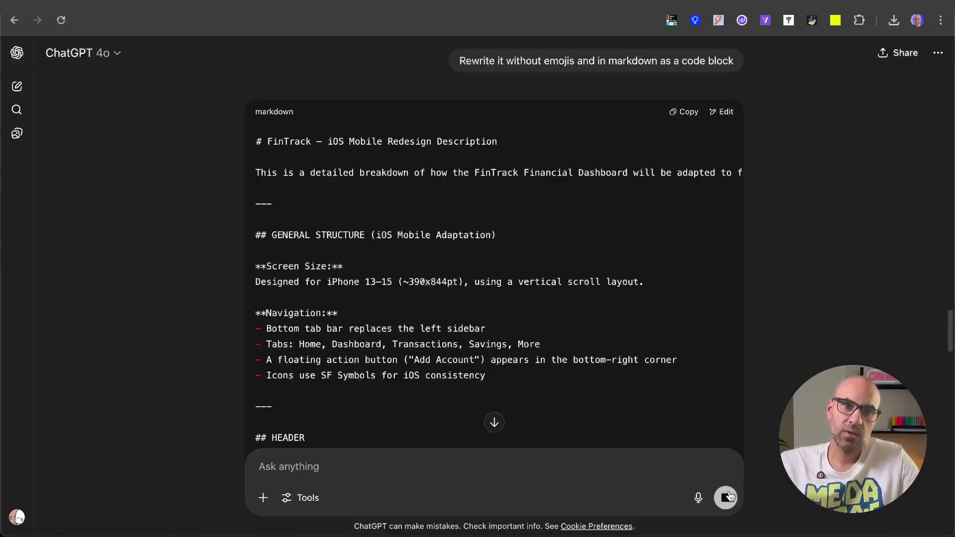
pyautogui.click(728, 495)
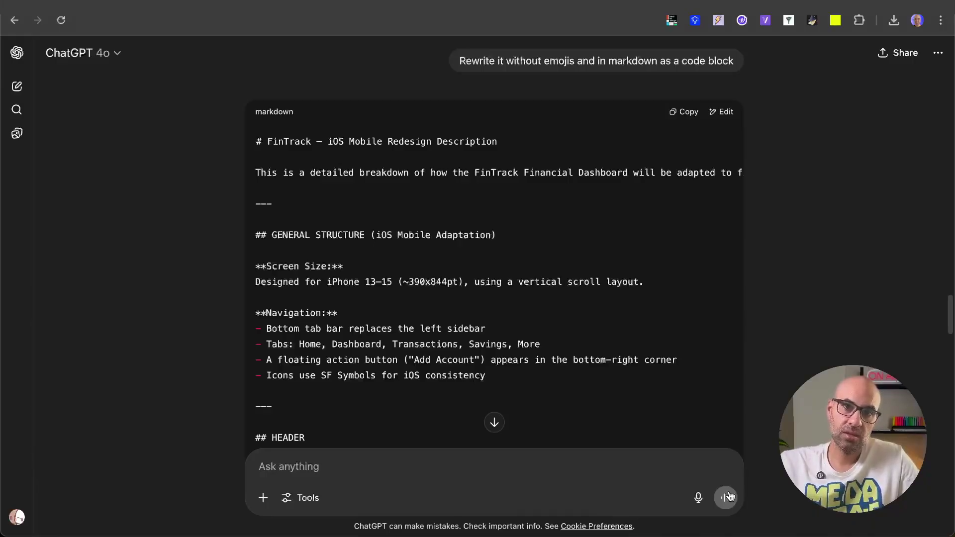
pyautogui.scroll(-20, 712, 298)
pyautogui.click(685, 81)
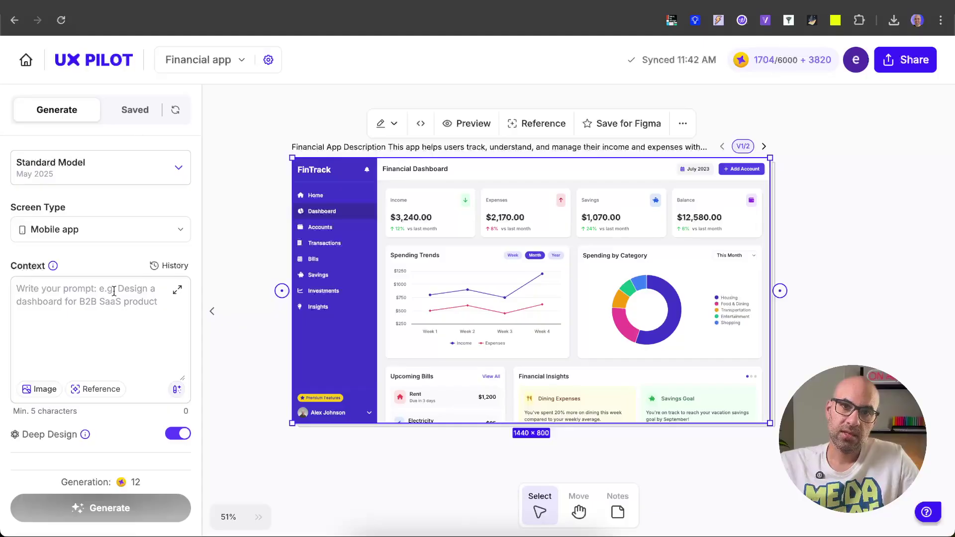
# - Paste the iOS markdown brief as the prompt and generate the iOS FinTrack screen showing a $12,580.00 balance
pyautogui.click(114, 291)
pyautogui.hotkey('ctrl', 'v')
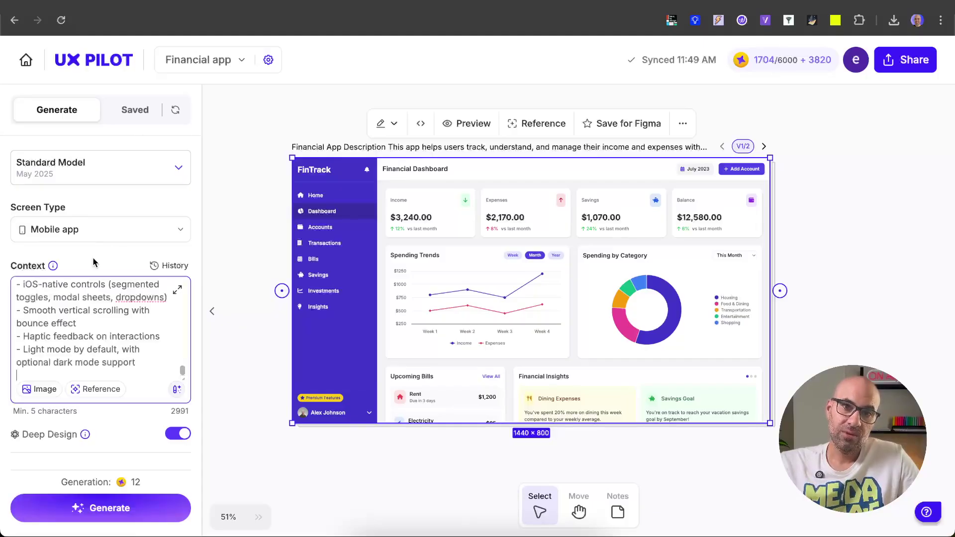
pyautogui.click(110, 508)
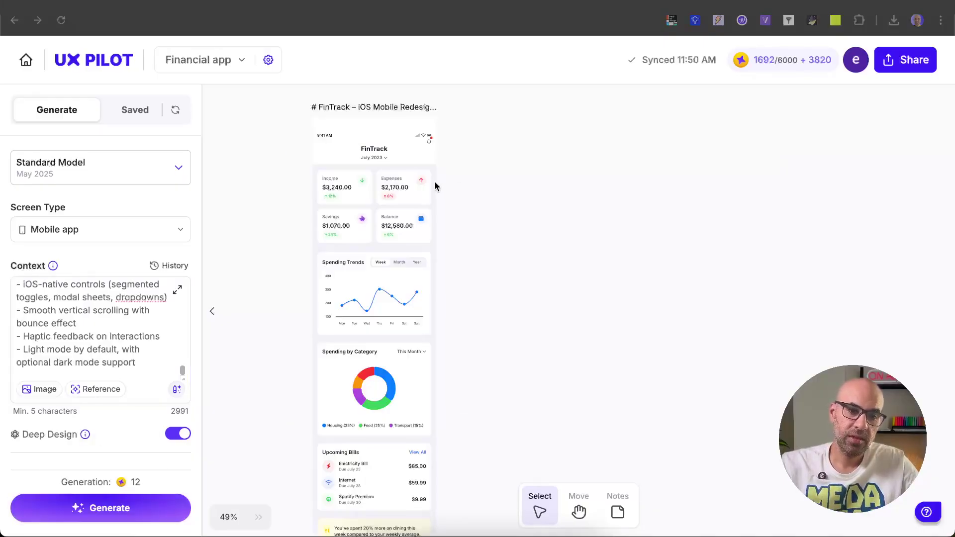
pyautogui.scroll(5, 559, 242)
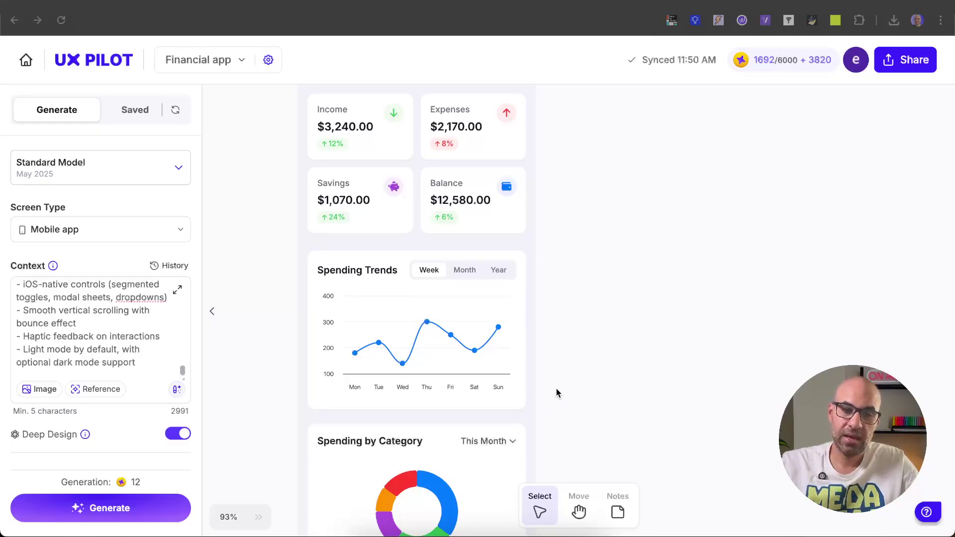
pyautogui.scroll(-5, 557, 392)
pyautogui.scroll(-5, 557, 393)
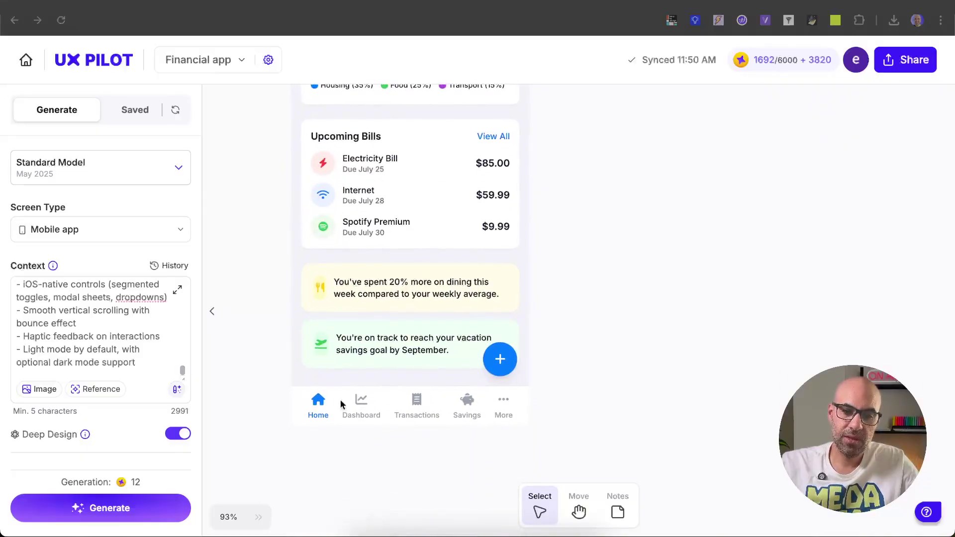
pyautogui.scroll(6, 448, 282)
pyautogui.scroll(5, 448, 283)
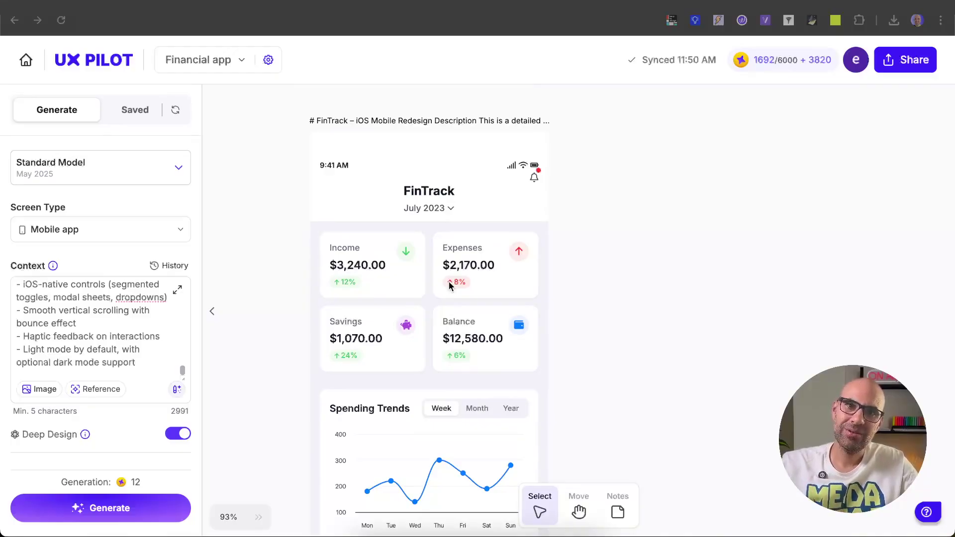
# - Request a FinTrack Android Material Design 3 markdown brief for 412x915dp screens and copy it
pyautogui.hotkey('ctrl', 'Tab')
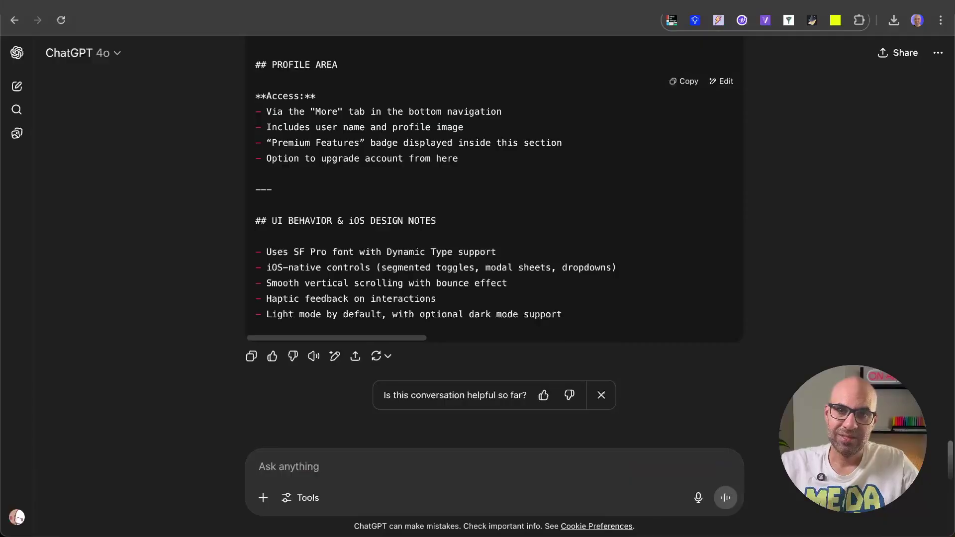
pyautogui.write('I like the results. Now adapt the same page to Android so the same page will look for Android design mobile size. Write it with many details as the iOS prompt but for Android style.')
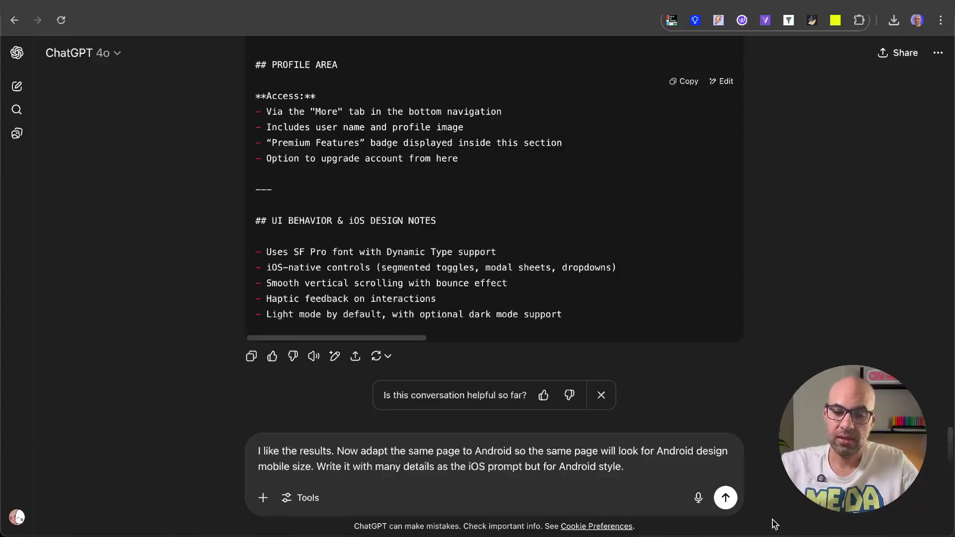
pyautogui.click(726, 498)
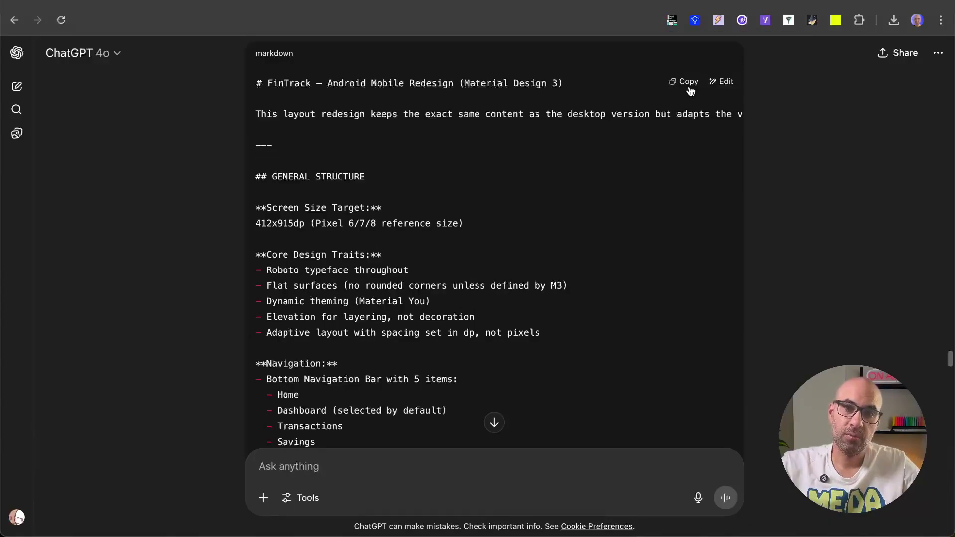
pyautogui.click(689, 82)
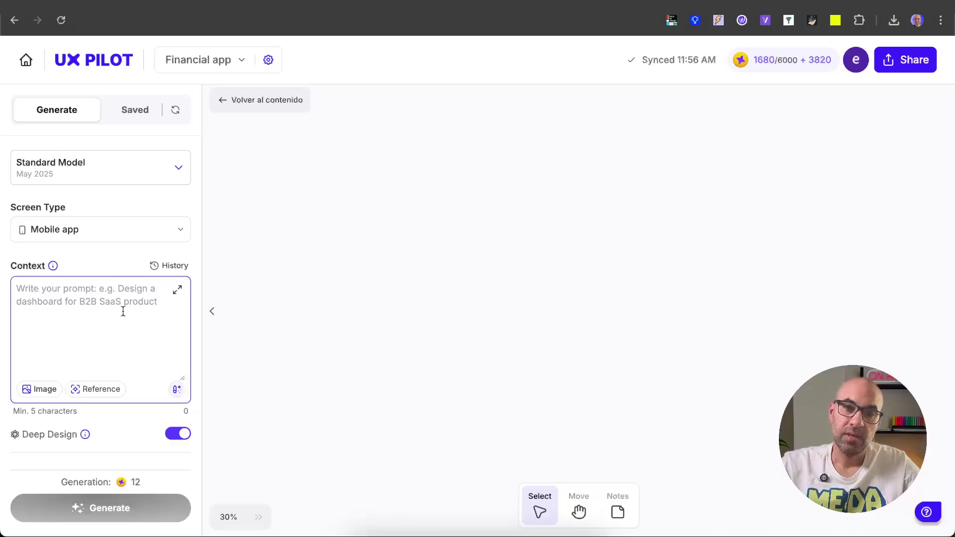
# - Paste the Android markdown brief and generate the FinTrack screen with income, savings, spending trends and upcoming bills
pyautogui.press('super+v')
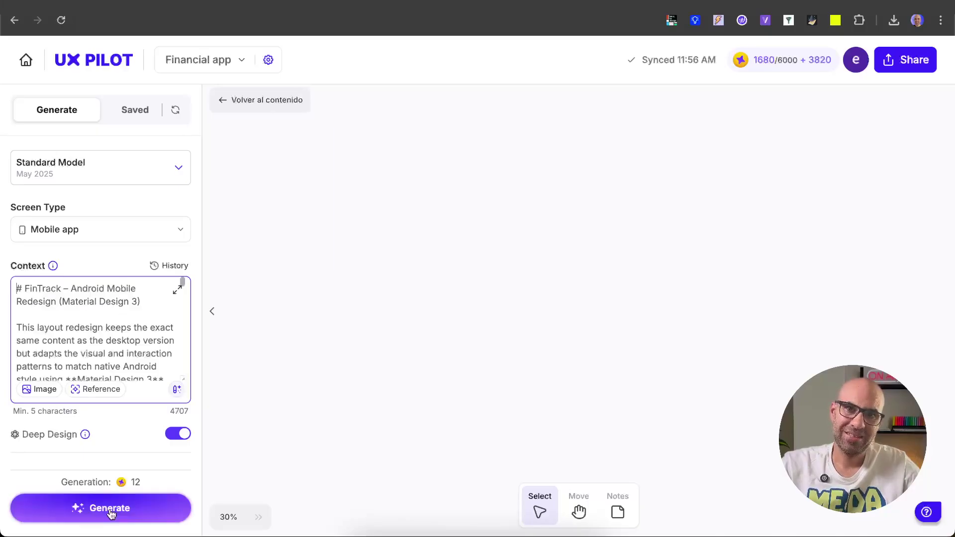
pyautogui.click(110, 509)
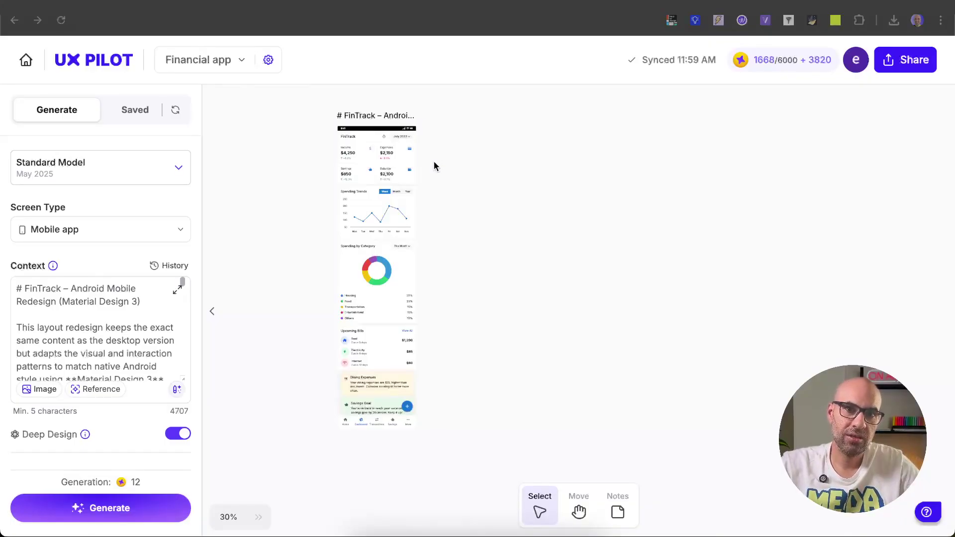
pyautogui.scroll(5, 430, 158)
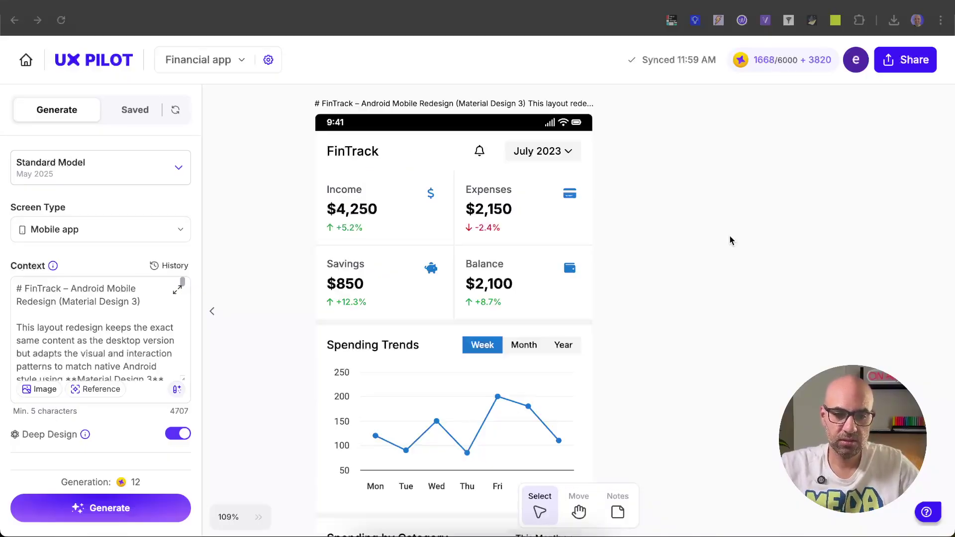
pyautogui.scroll(-5, 689, 333)
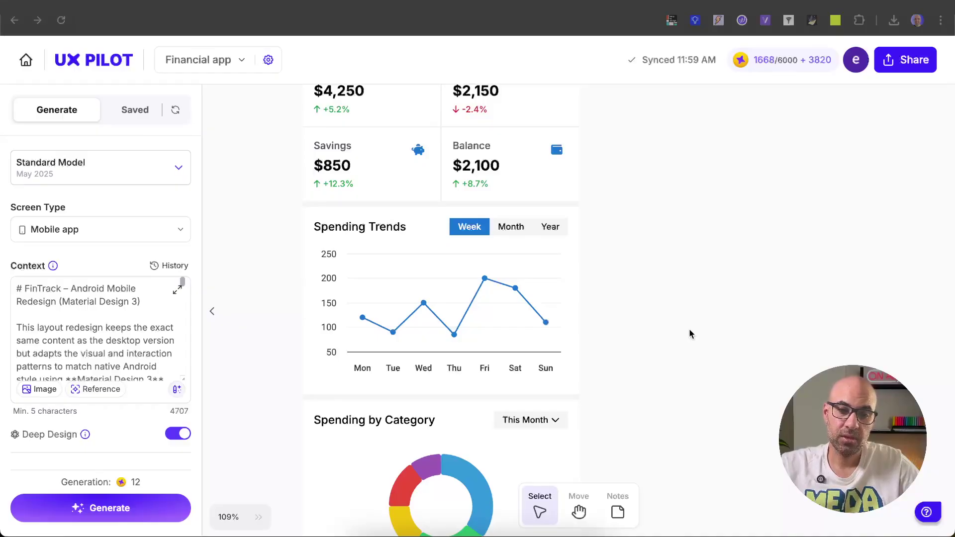
pyautogui.scroll(-15, 689, 333)
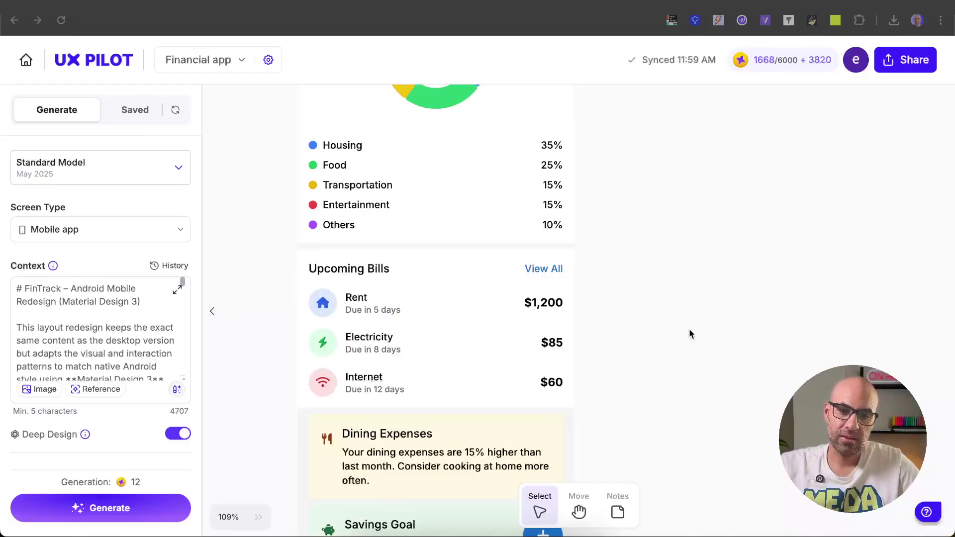
pyautogui.scroll(-10, 690, 334)
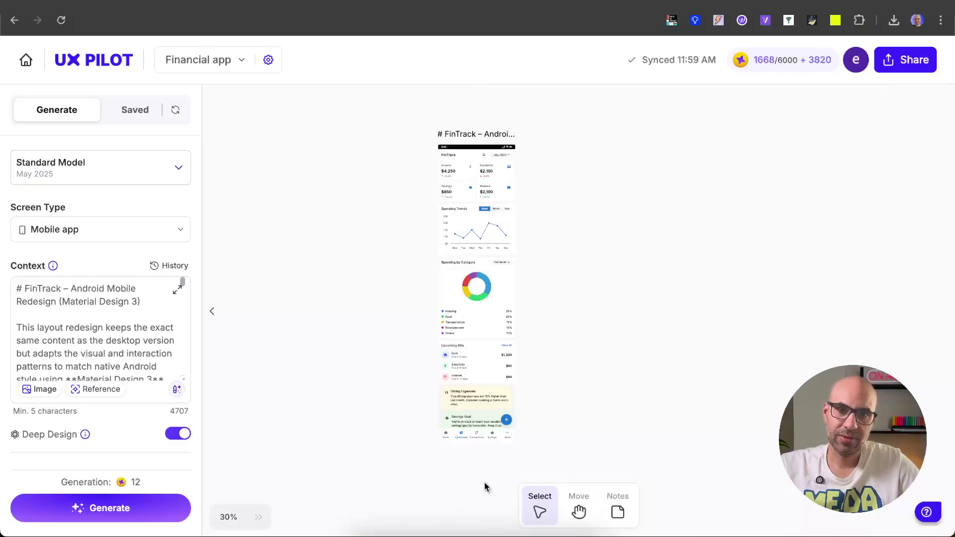